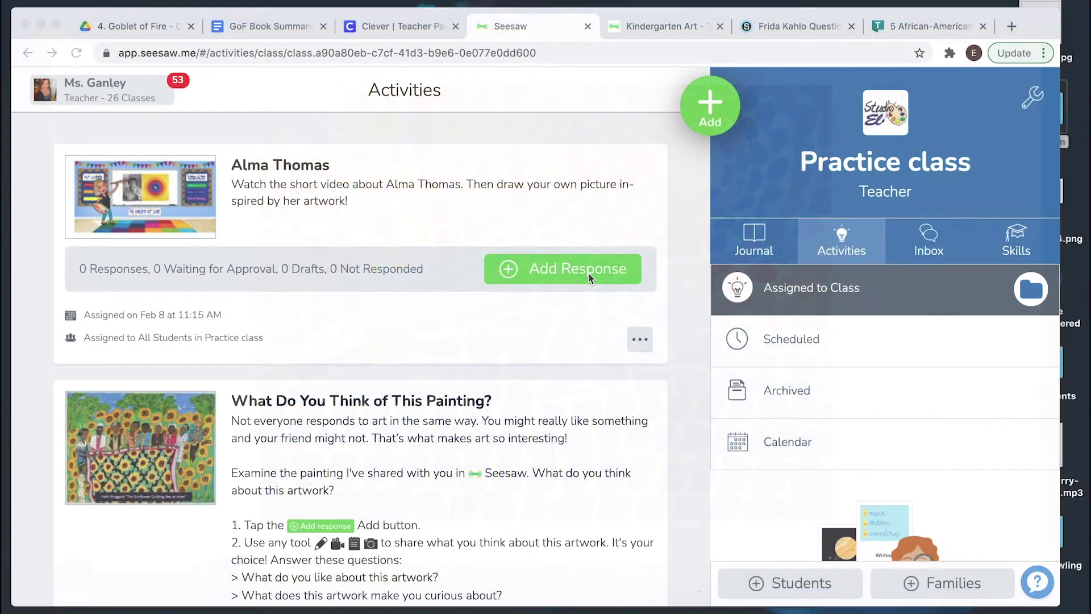
Start a drawing response to the Alma Thomas activity for Sample Student
left_click(562, 274)
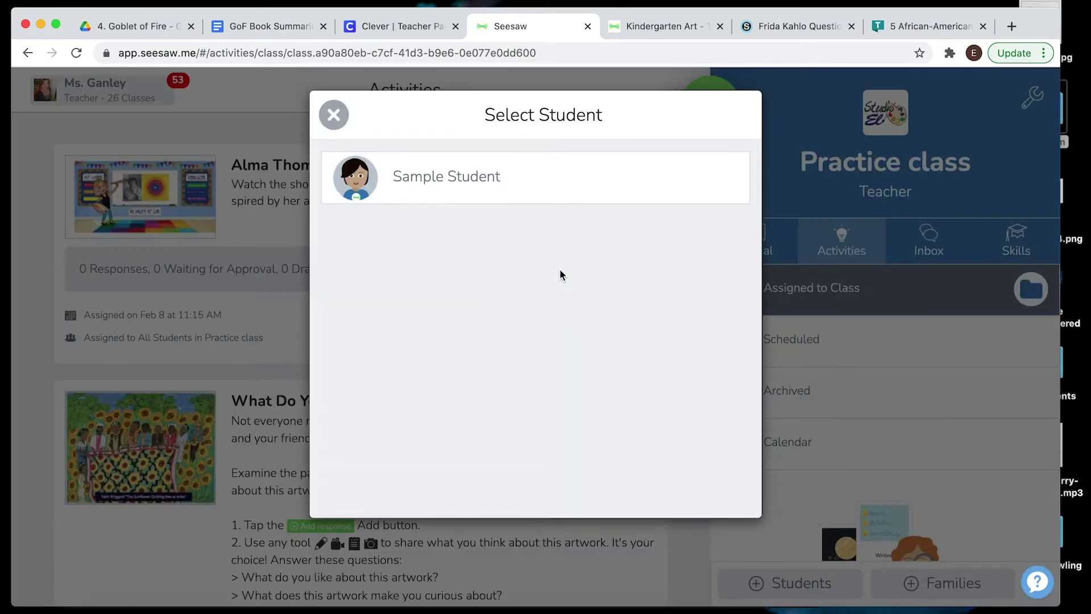
left_click(464, 193)
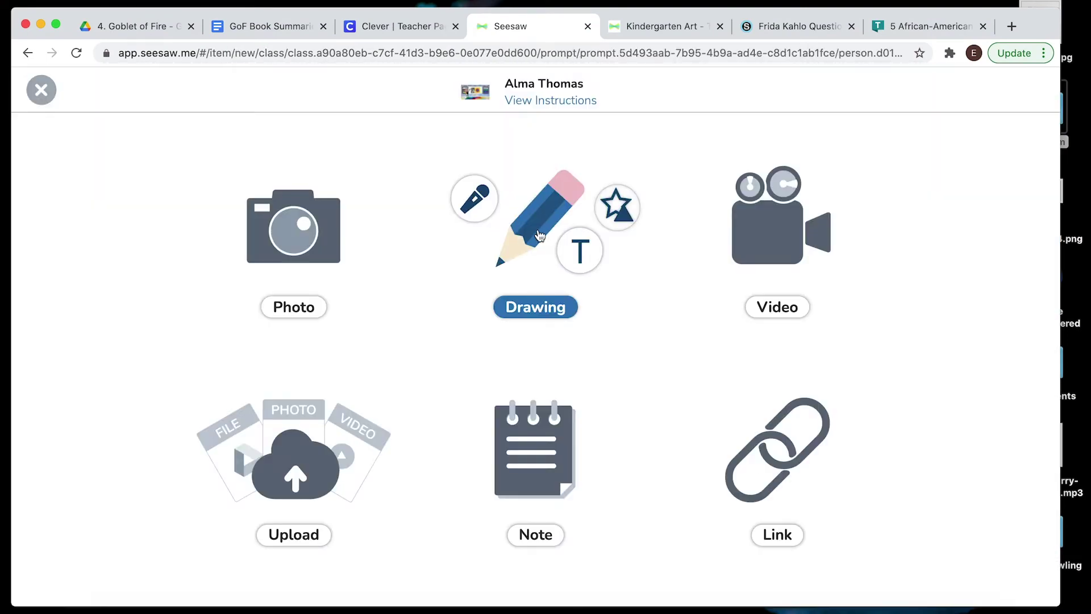
left_click(539, 231)
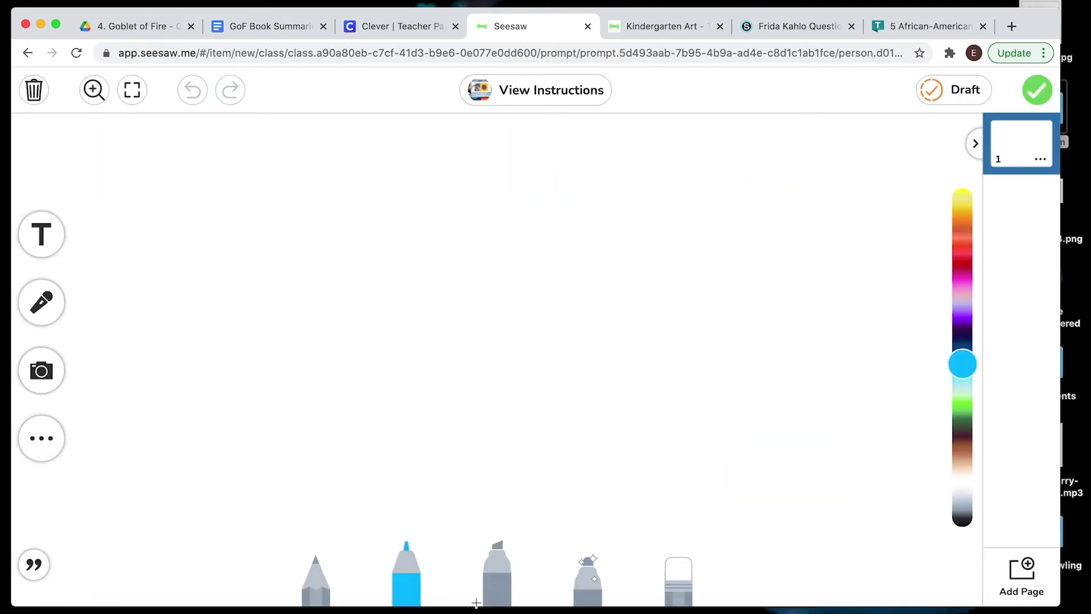
Set the marker to the middle one of its five tip sizes
left_click(407, 595)
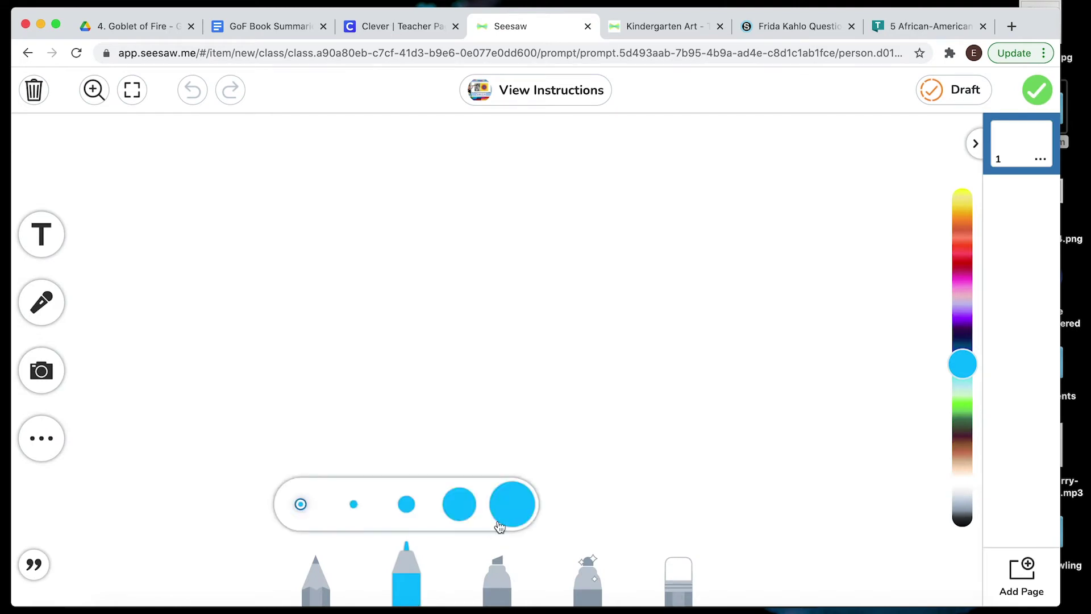
left_click(512, 507)
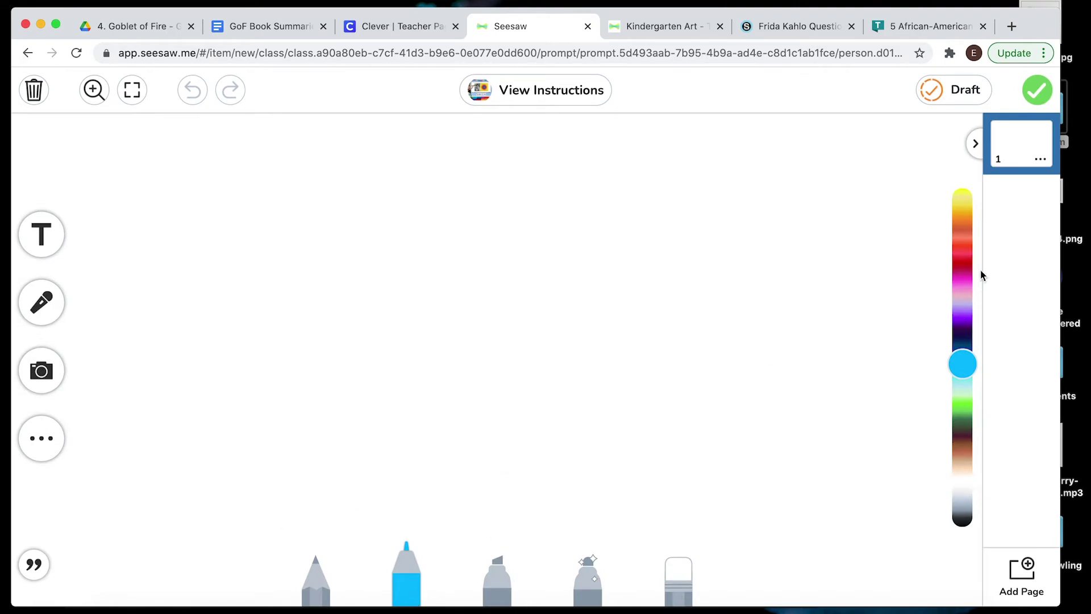
left_click(417, 586)
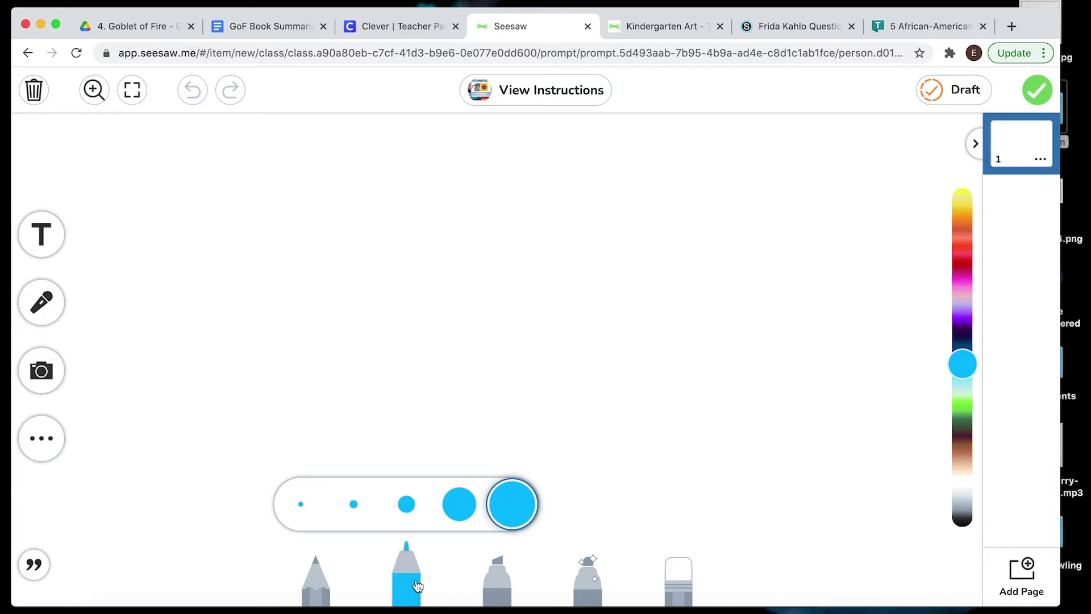
left_click(473, 513)
left_click(410, 603)
left_click(405, 505)
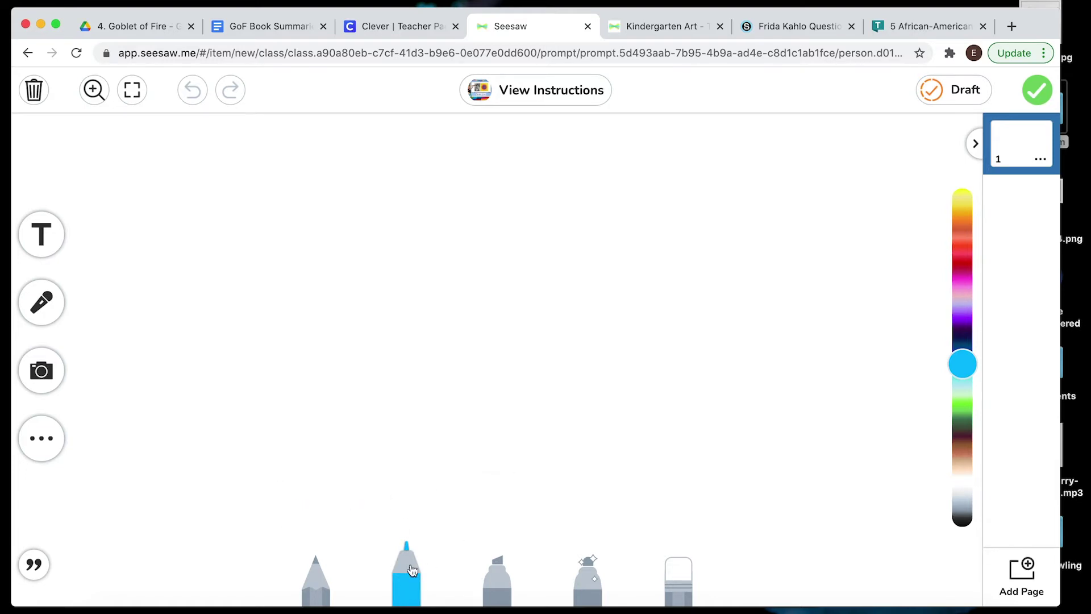
Set the marker colour to dark red and dot a full-height vertical column near the canvas's left edge
left_click(964, 269)
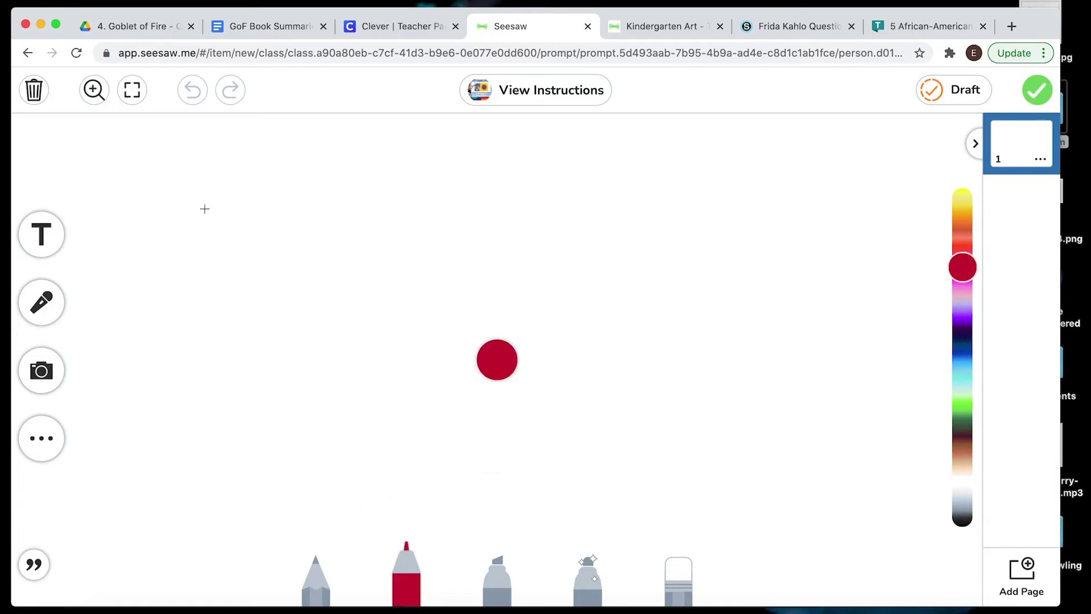
left_click(139, 129)
left_click(140, 146)
left_click(138, 162)
left_click(139, 183)
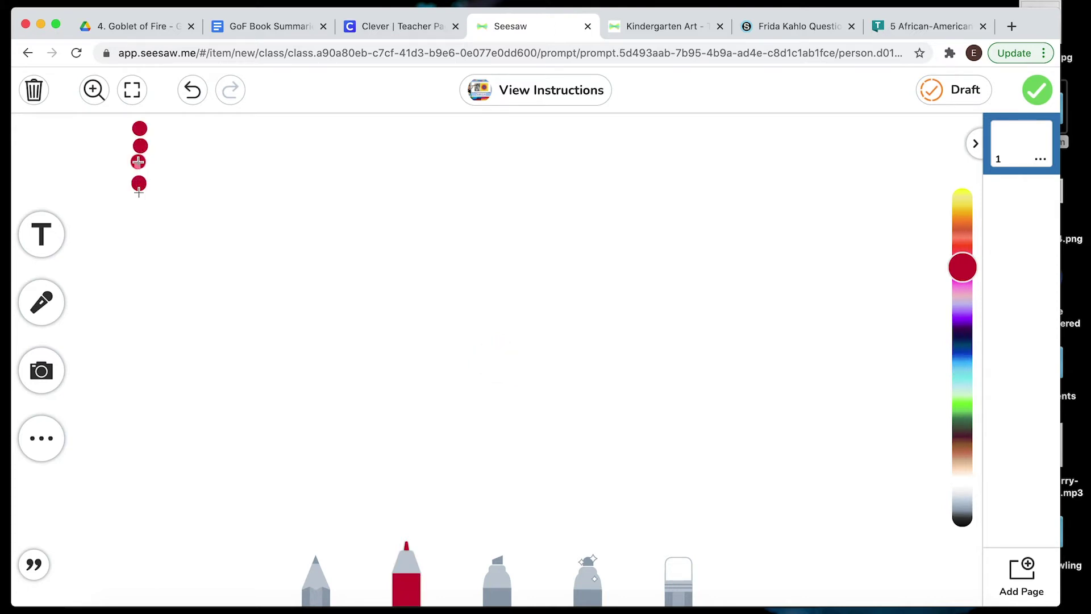
left_click(138, 200)
left_click(138, 220)
left_click(138, 237)
left_click(138, 260)
left_click(138, 283)
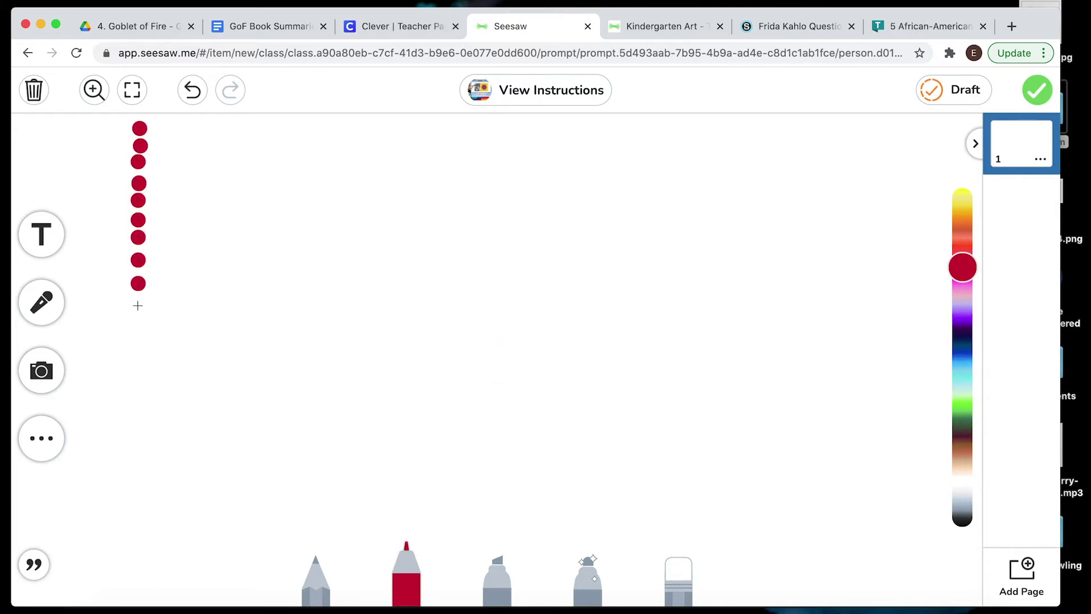
left_click(137, 305)
left_click(138, 330)
left_click(138, 355)
left_click(138, 381)
left_click(138, 405)
left_click(137, 433)
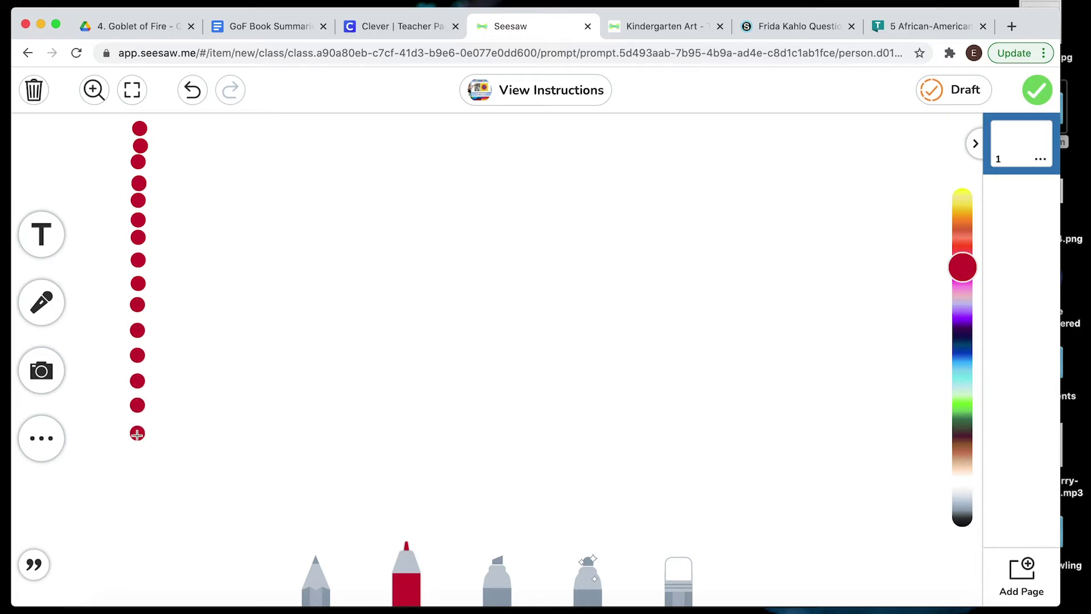
left_click(137, 457)
left_click(136, 481)
left_click(136, 500)
left_click(136, 515)
left_click(133, 537)
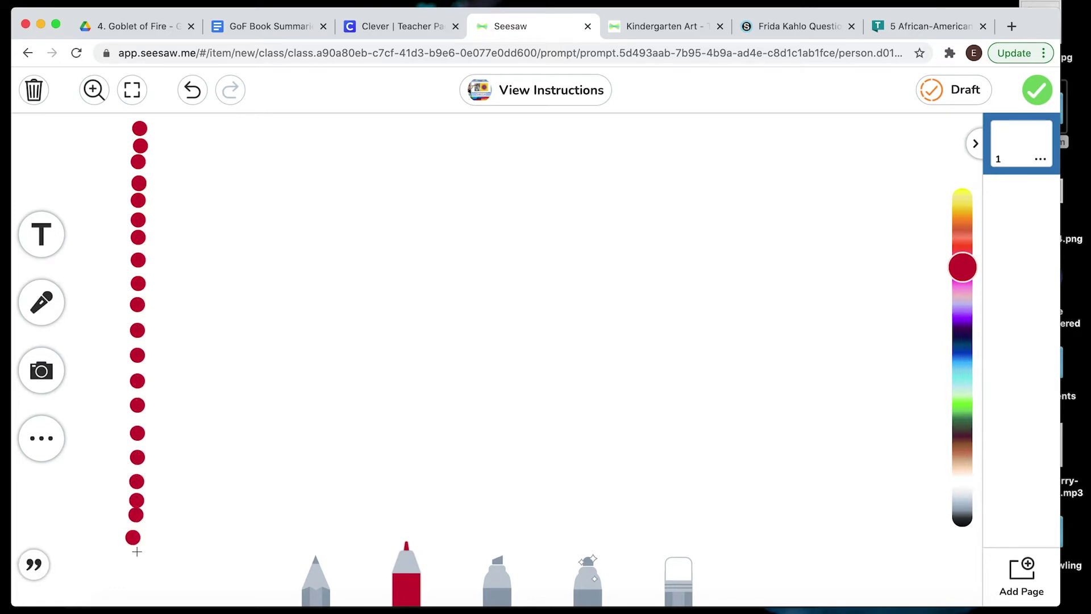
left_click(136, 563)
left_click(134, 586)
Dot a second dark red column down the canvas just right of the first, filling its wide gaps with extra dots
left_click(156, 122)
left_click(157, 140)
left_click(157, 163)
left_click(157, 178)
left_click(157, 197)
left_click(157, 213)
left_click(157, 226)
left_click(157, 252)
left_click(158, 277)
left_click(158, 298)
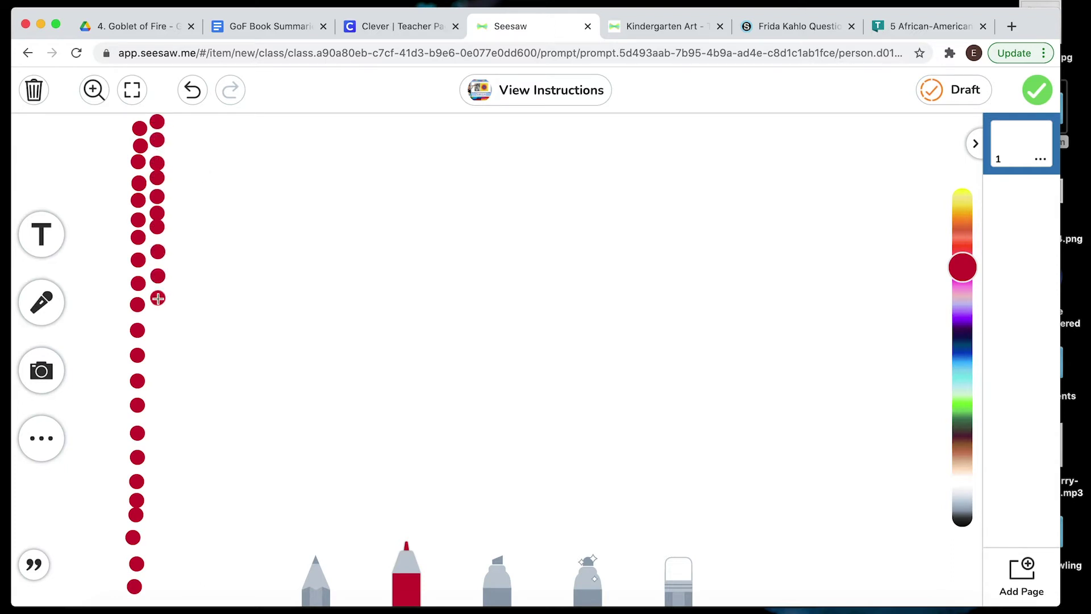
left_click(157, 319)
left_click(156, 354)
left_click(156, 392)
left_click(156, 427)
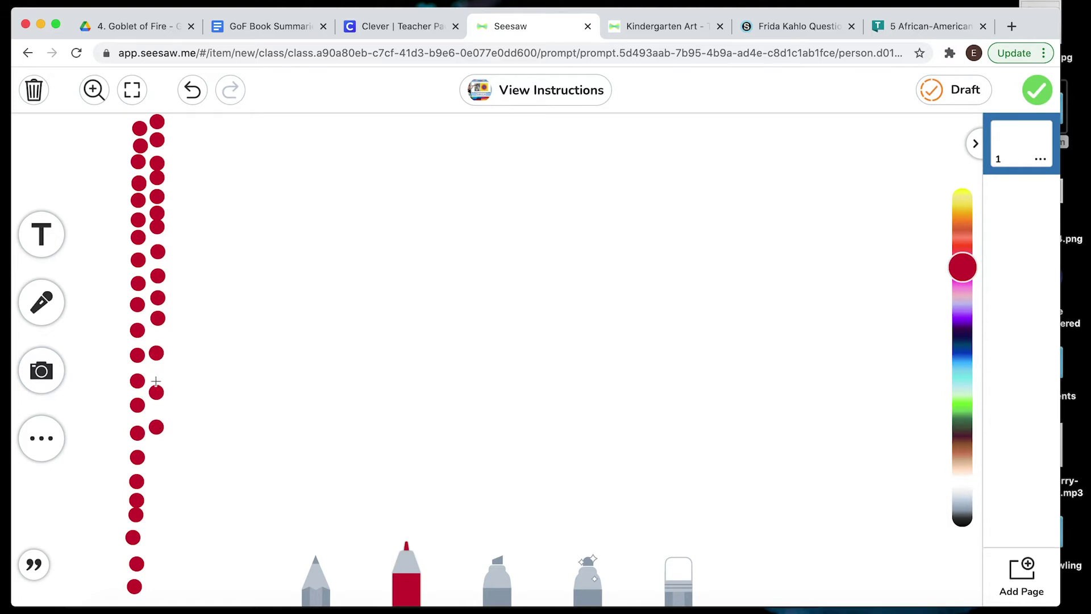
left_click(156, 370)
left_click(159, 334)
left_click(157, 408)
left_click(156, 442)
left_click(156, 459)
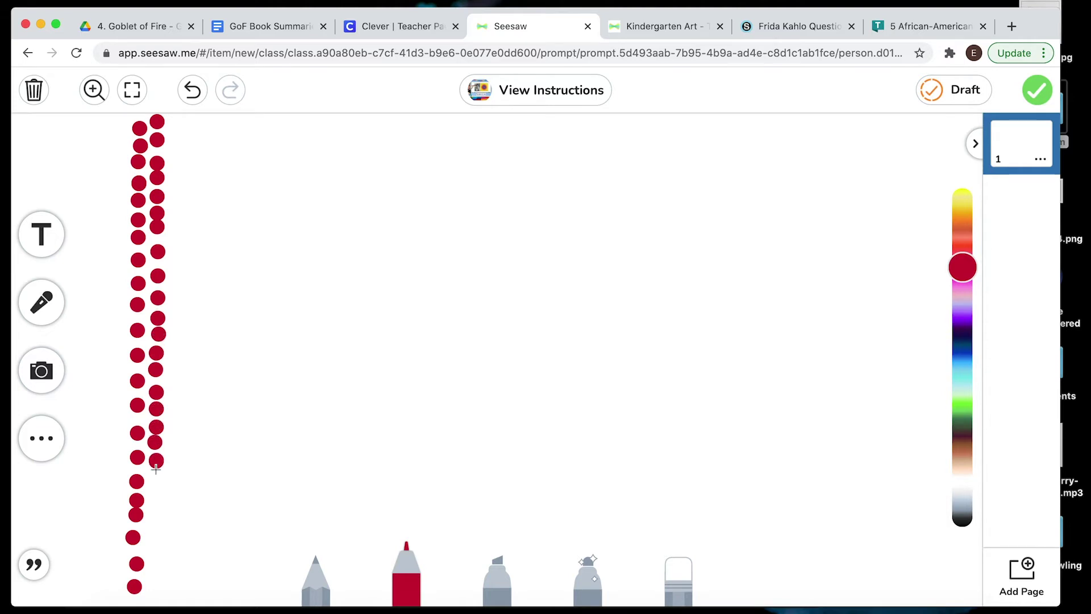
left_click(156, 486)
left_click(156, 505)
left_click(156, 521)
left_click(155, 546)
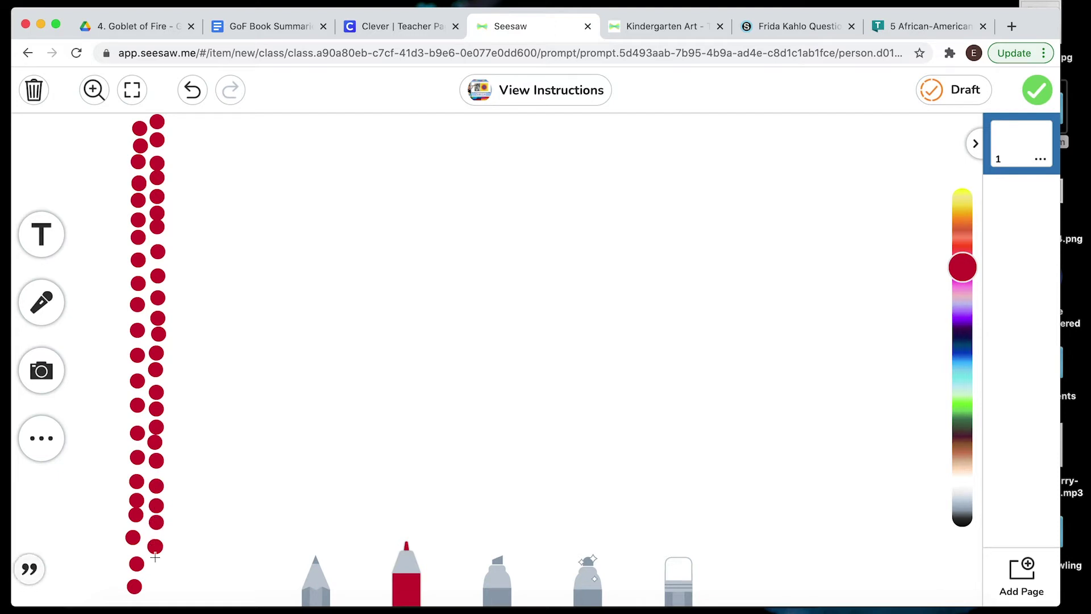
left_click(155, 564)
left_click(156, 586)
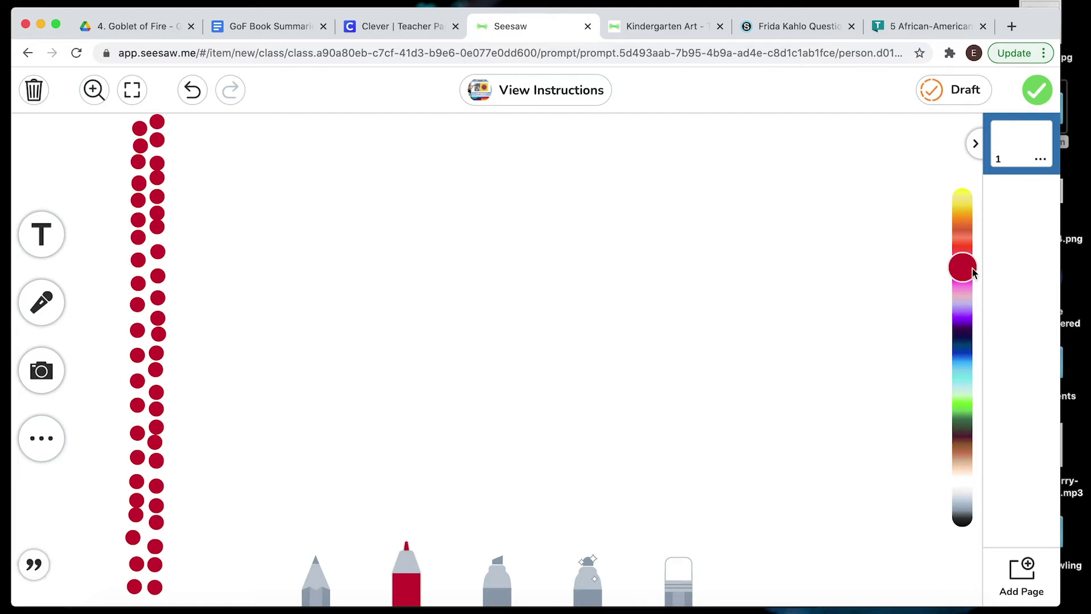
Change the marker to a slightly brighter red and dot a third full-height column beside the dark red ones
left_click_drag(973, 273, 965, 259)
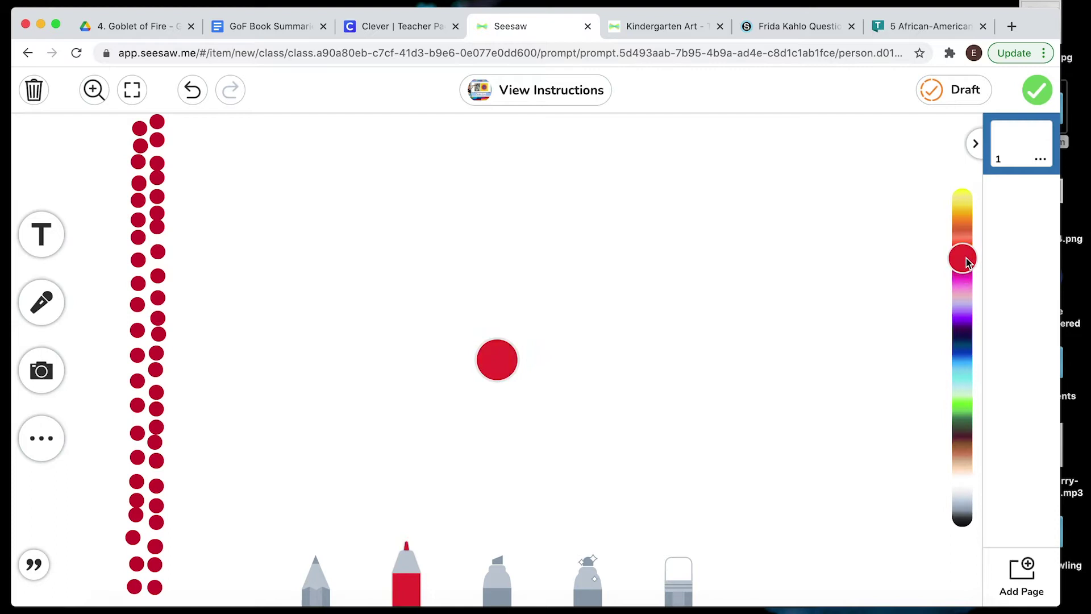
left_click(179, 121)
left_click(179, 138)
left_click(179, 160)
left_click(179, 182)
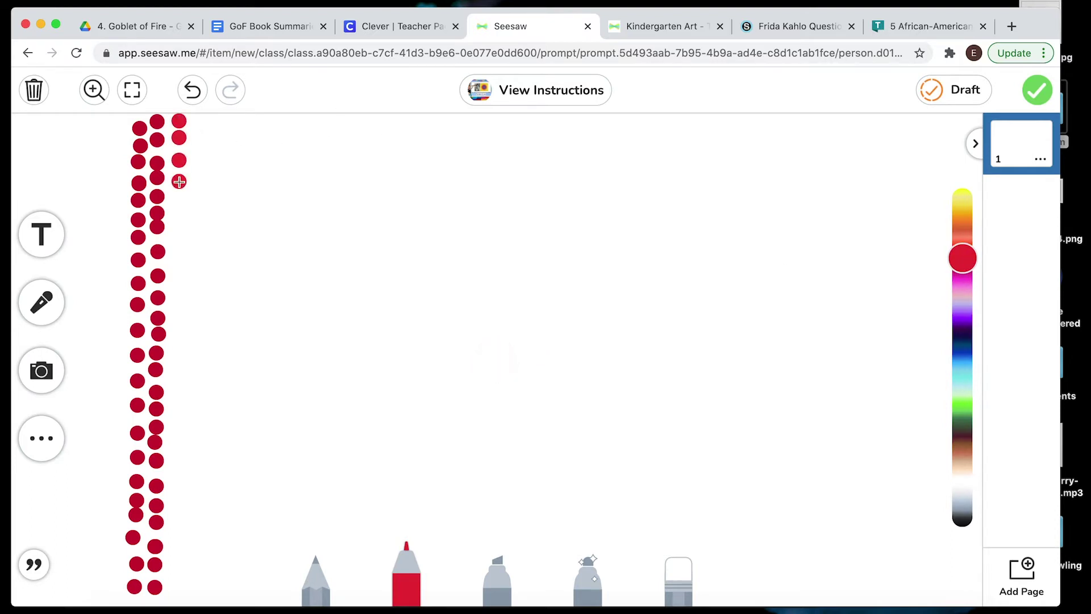
left_click(179, 202)
left_click(179, 223)
left_click(178, 248)
left_click(178, 271)
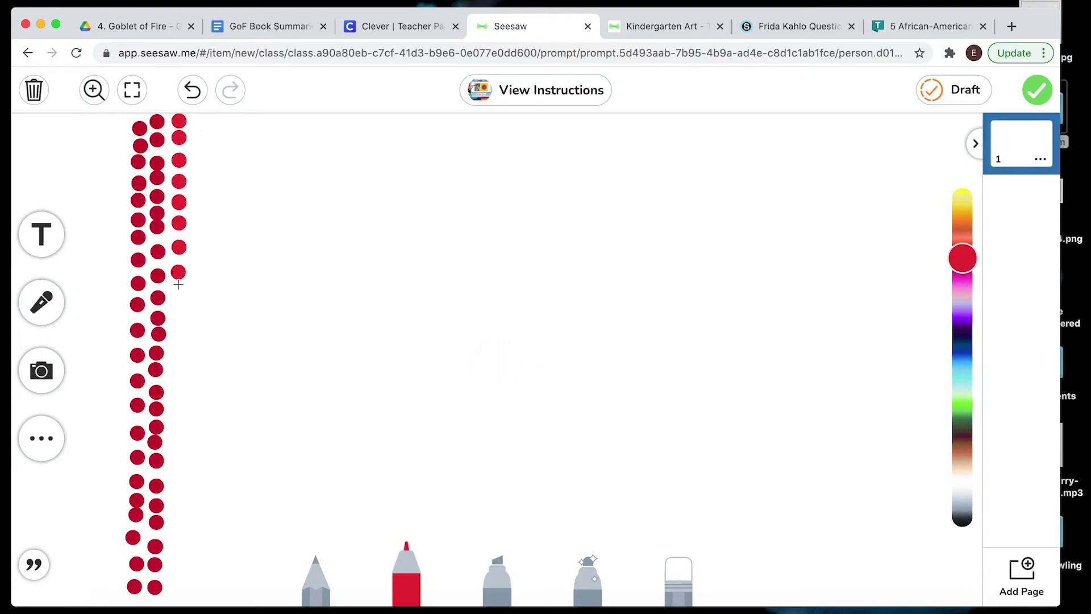
left_click(178, 299)
left_click(179, 318)
left_click(179, 342)
left_click(179, 364)
left_click(178, 380)
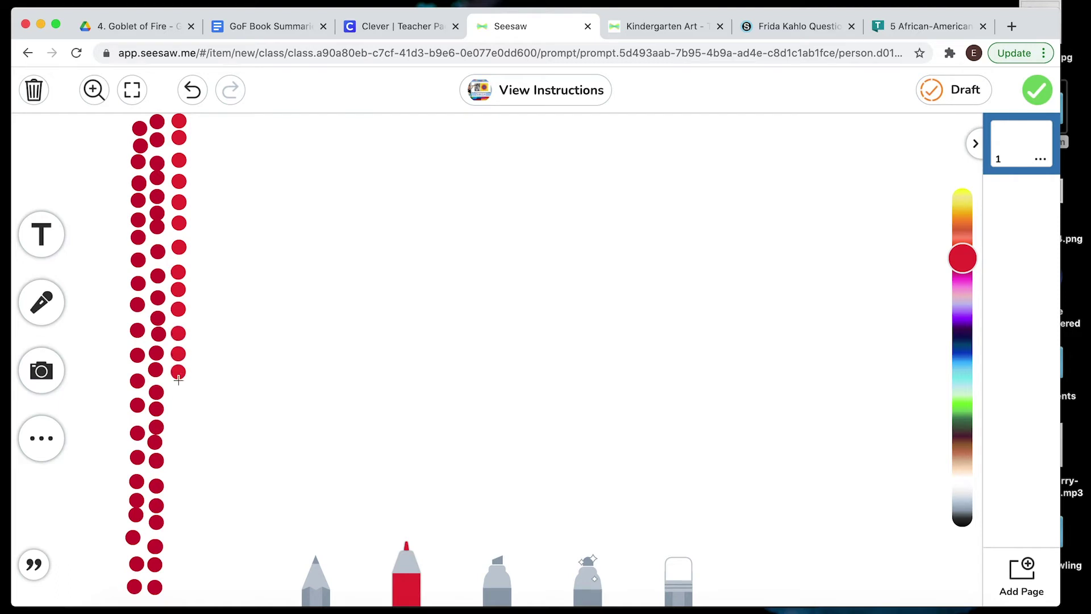
left_click(178, 400)
left_click(178, 427)
left_click(178, 452)
left_click(178, 480)
left_click(177, 511)
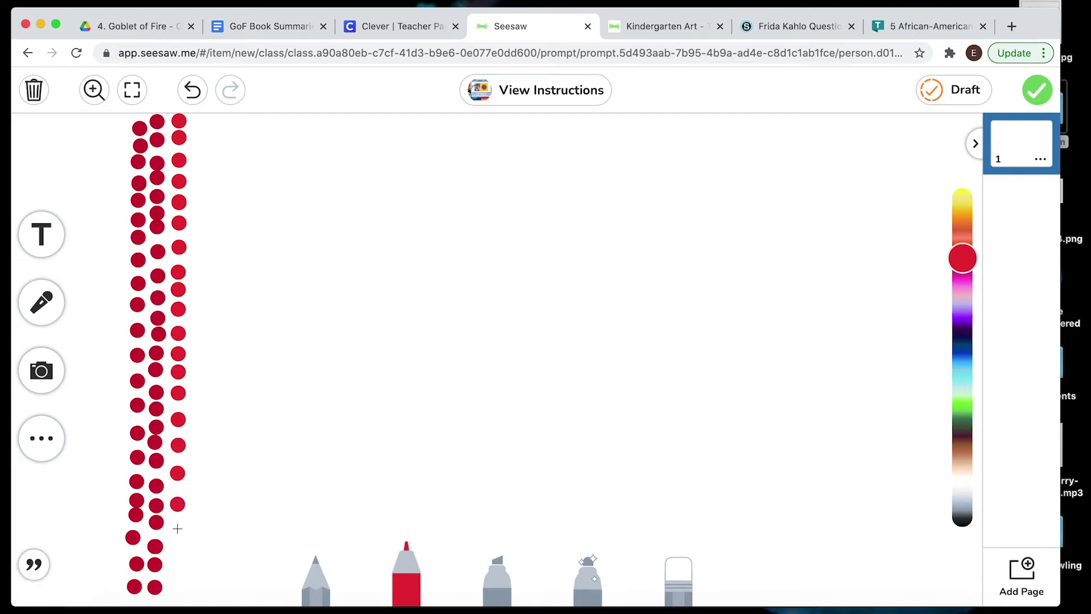
left_click(177, 528)
left_click(178, 549)
left_click(175, 578)
Dot a fourth column in the same brighter red, working from the canvas's bottom edge up to the top
left_click(192, 591)
left_click(193, 565)
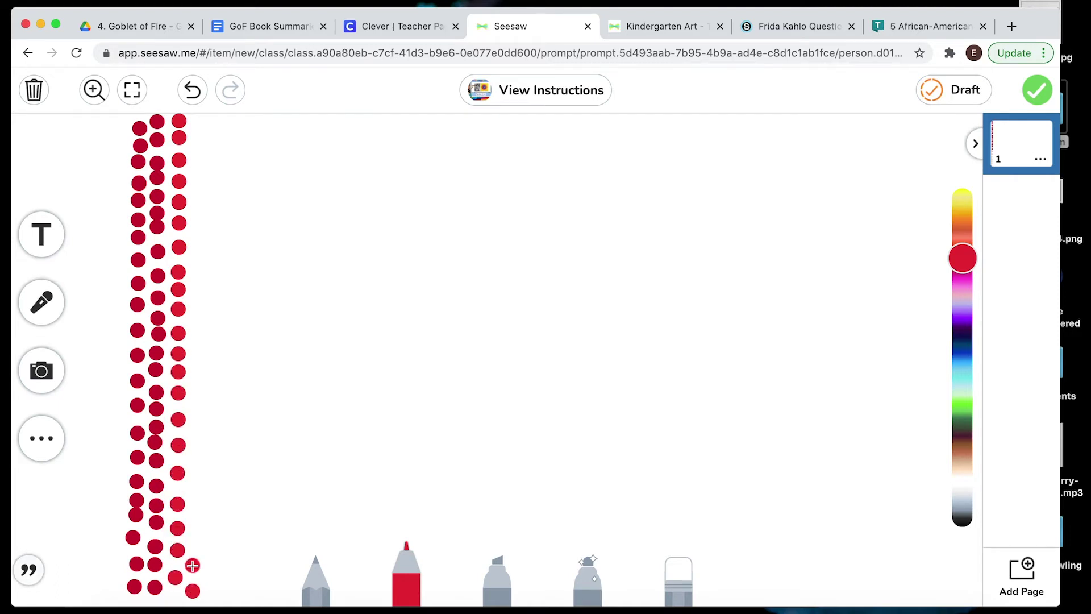
left_click(193, 542)
left_click(193, 522)
left_click(193, 502)
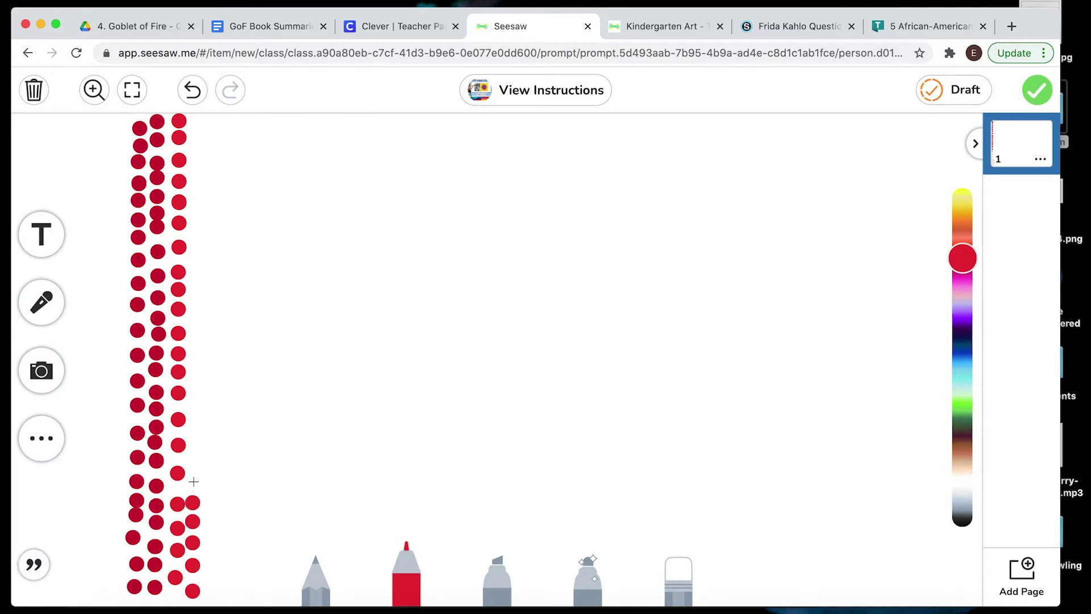
left_click(194, 481)
left_click(193, 460)
left_click(193, 431)
left_click(194, 408)
left_click(194, 384)
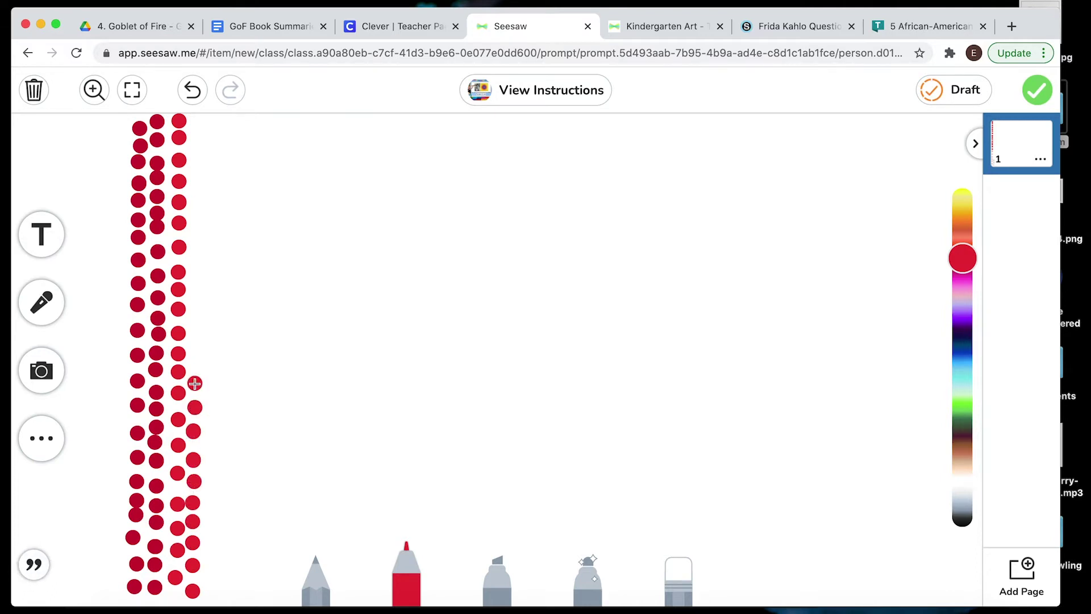
left_click(196, 356)
left_click(196, 332)
left_click(199, 304)
left_click(199, 275)
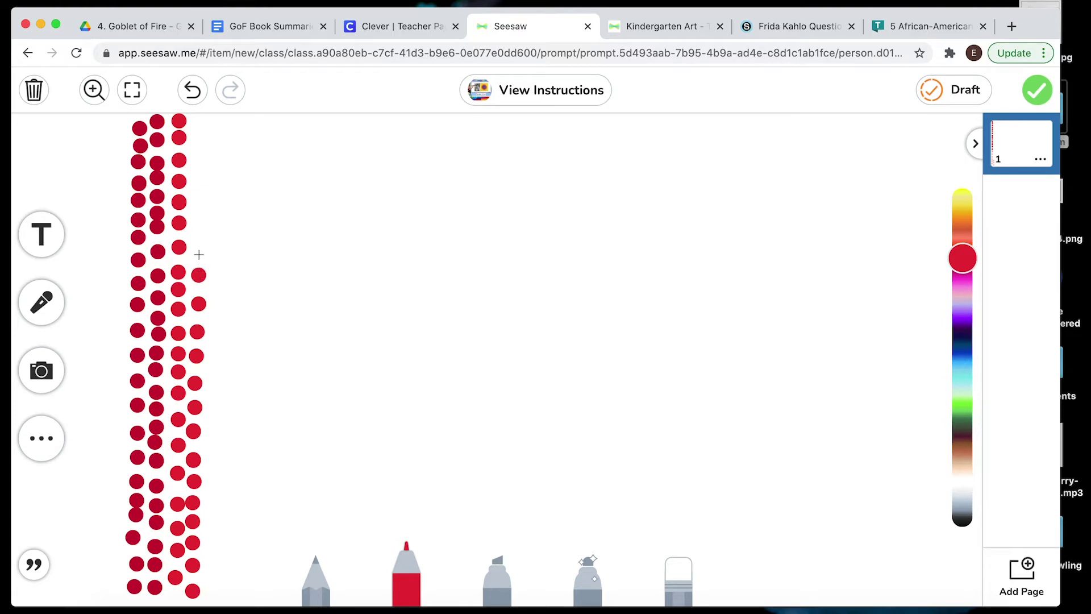
left_click(199, 254)
left_click(199, 226)
left_click(198, 200)
left_click(198, 146)
left_click(198, 177)
left_click(199, 122)
Switch the marker to coral orange and dot a fifth full-height column to the right of the bright red ones
left_click_drag(962, 259, 962, 235)
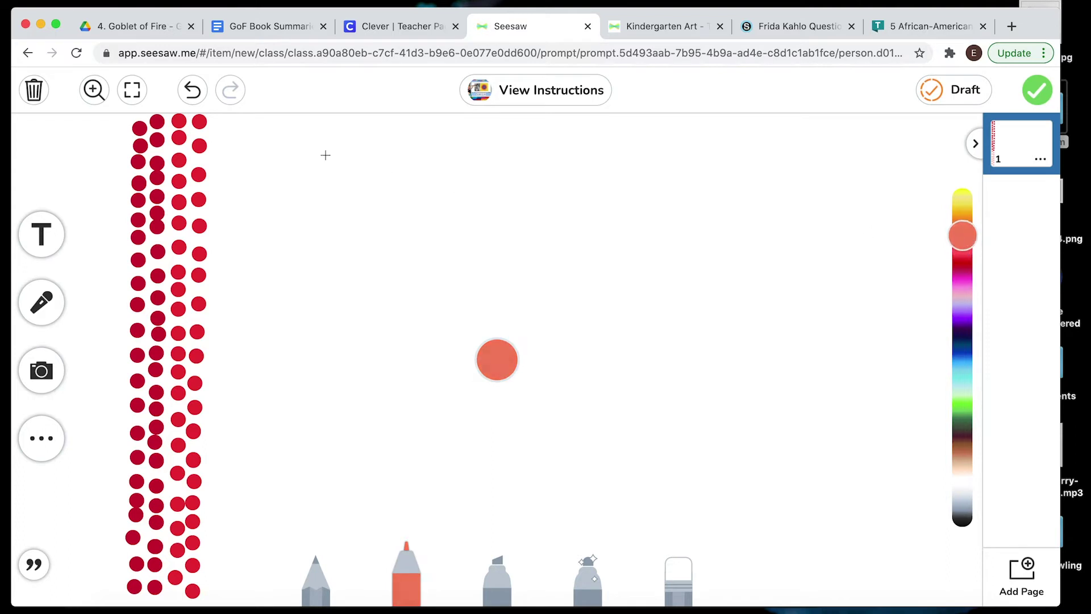
left_click(220, 121)
left_click(220, 140)
left_click(220, 161)
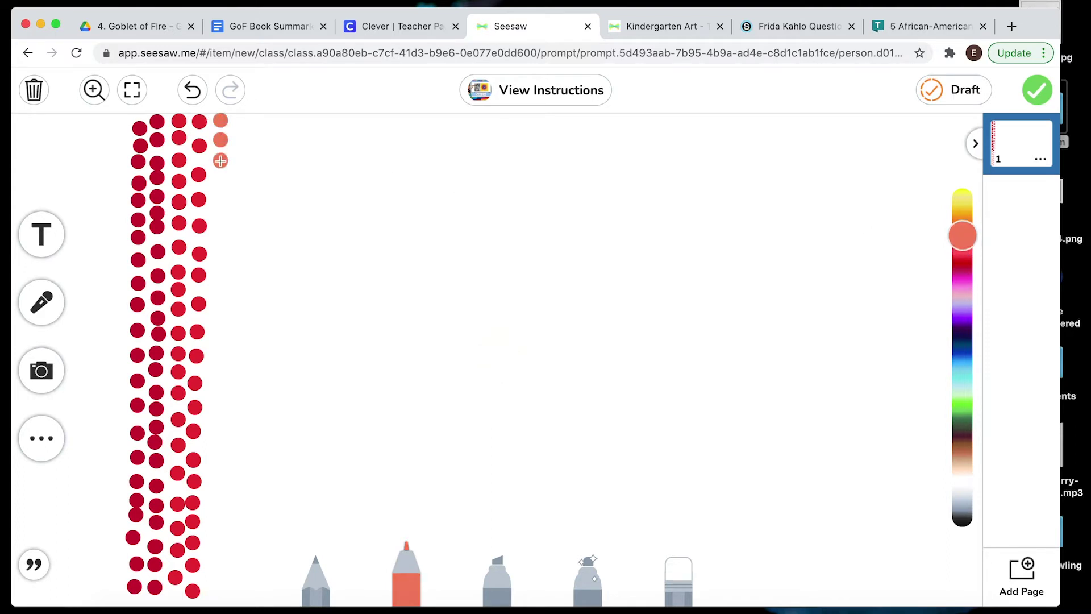
left_click(221, 182)
left_click(221, 202)
left_click(220, 224)
left_click(220, 250)
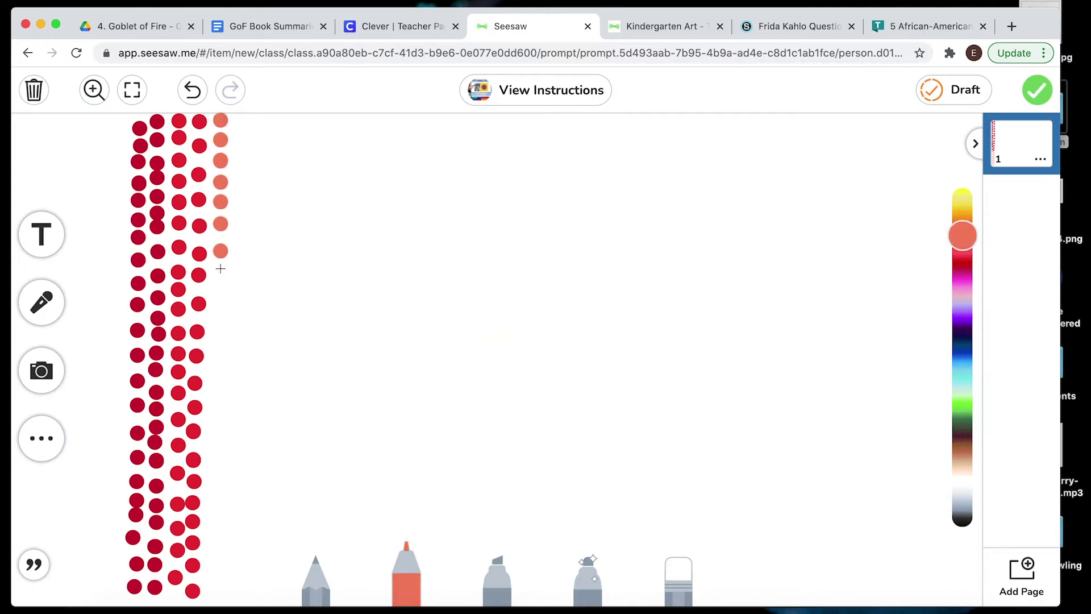
left_click(220, 275)
left_click(218, 297)
left_click(219, 316)
left_click(215, 349)
left_click(217, 378)
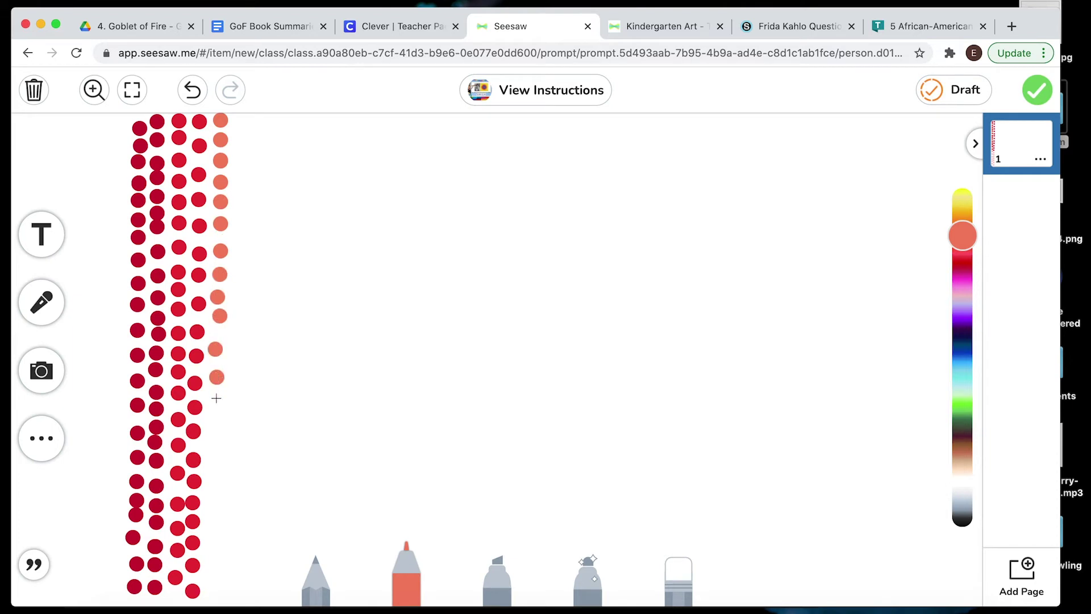
left_click(216, 397)
left_click(216, 426)
left_click(216, 447)
left_click(217, 463)
left_click(216, 484)
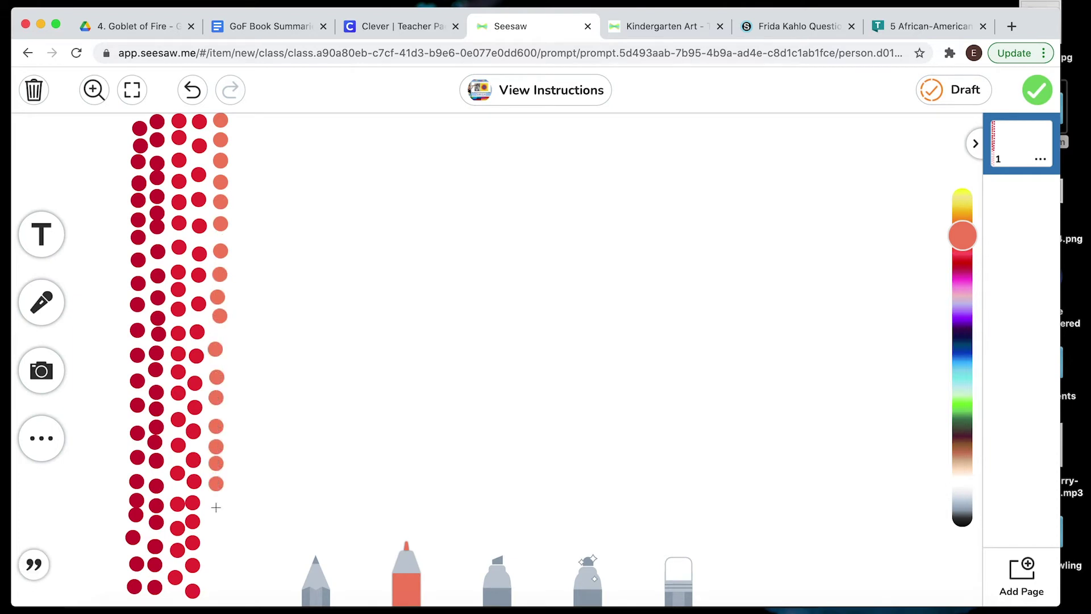
left_click(216, 506)
left_click(216, 528)
left_click(216, 552)
left_click(216, 579)
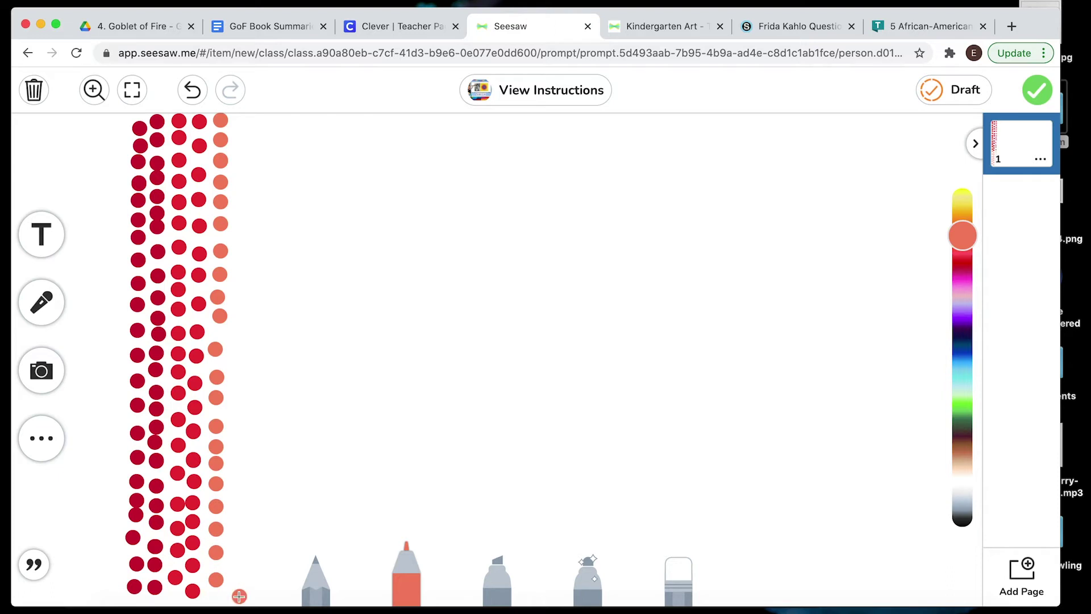
Dot a sixth column in the same coral orange, working from the canvas's bottom edge up to the top
left_click(240, 596)
left_click(239, 575)
left_click(239, 555)
left_click(239, 541)
left_click(240, 521)
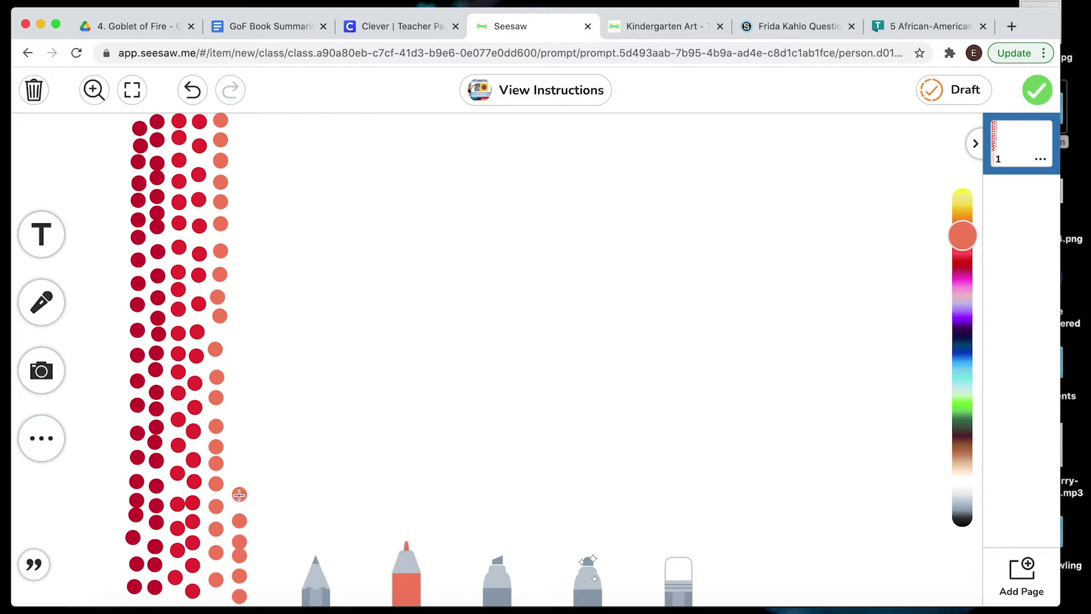
left_click(239, 463)
left_click(239, 431)
left_click(239, 404)
left_click(239, 374)
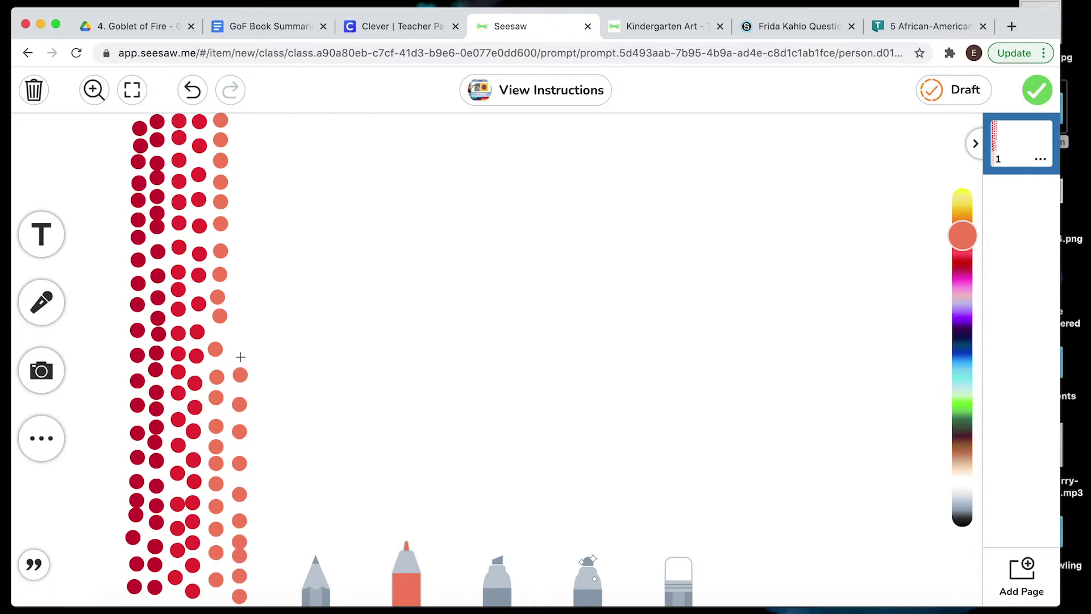
left_click(240, 356)
left_click(240, 330)
left_click(240, 298)
left_click(240, 274)
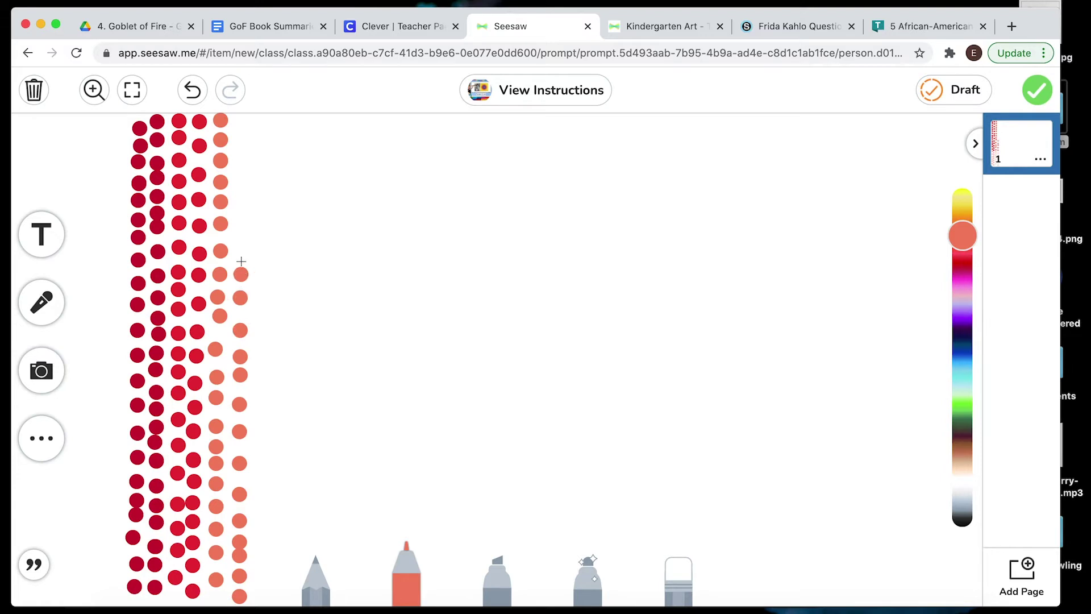
left_click(240, 260)
left_click(242, 232)
left_click(242, 203)
left_click(243, 179)
left_click(242, 153)
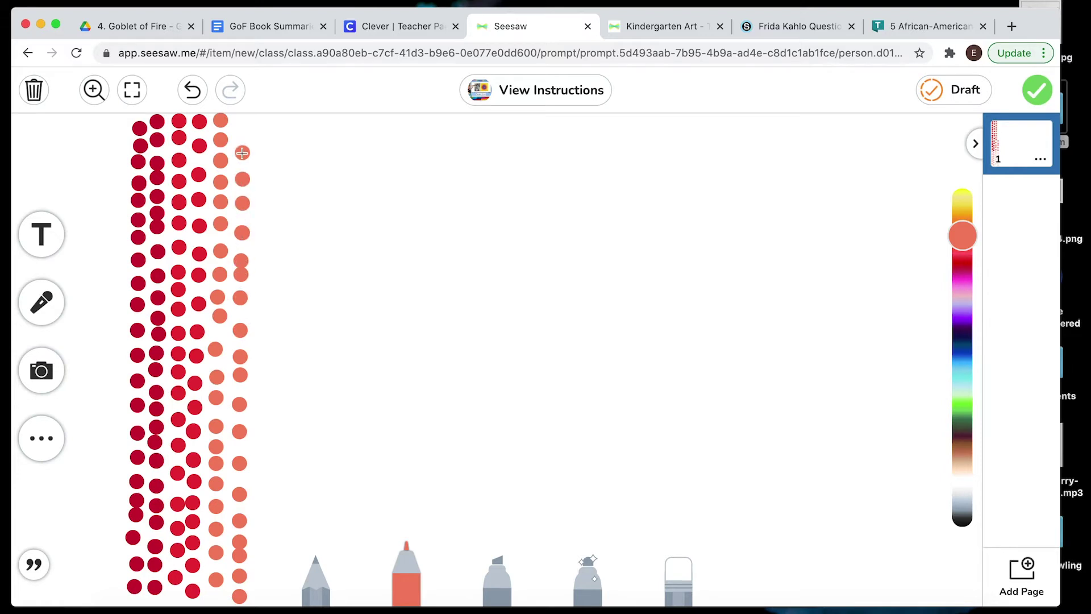
left_click(242, 129)
Change the marker to golden orange and dot a seventh full-height column to the right of the coral ones
left_click(967, 236)
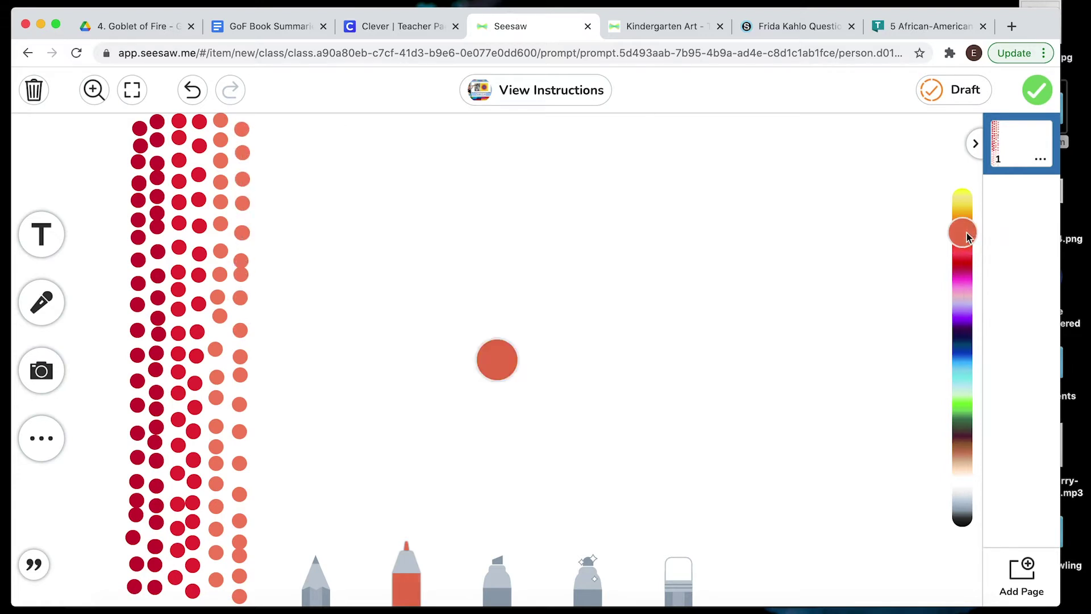
left_click_drag(967, 236, 941, 218)
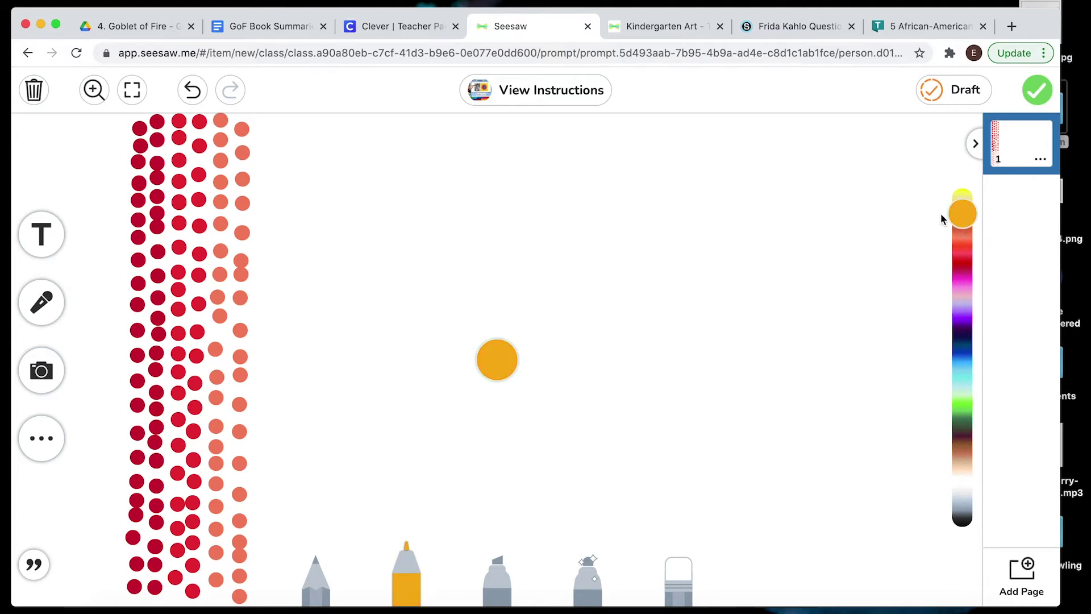
left_click(264, 124)
left_click(265, 151)
left_click(265, 169)
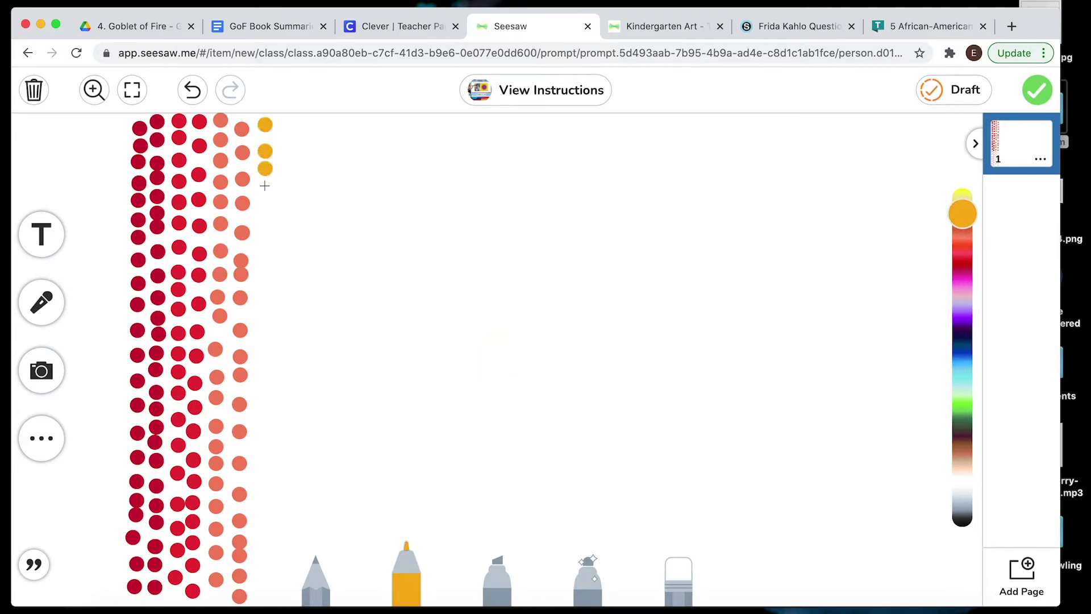
left_click(265, 185)
left_click(264, 210)
left_click(264, 233)
left_click(265, 257)
left_click(265, 284)
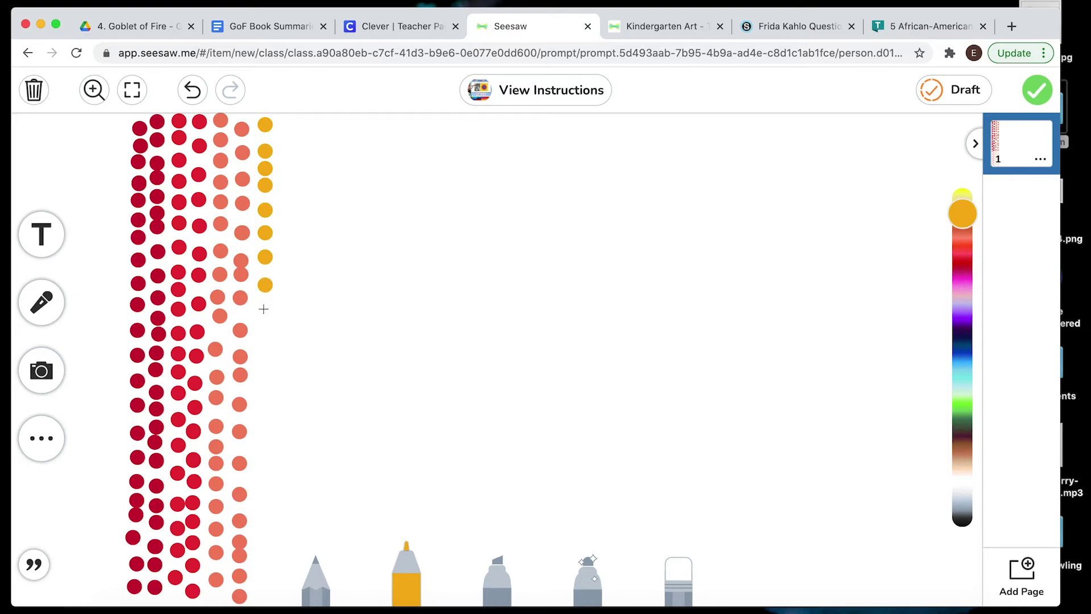
left_click(263, 308)
left_click(263, 333)
left_click(263, 363)
left_click(262, 381)
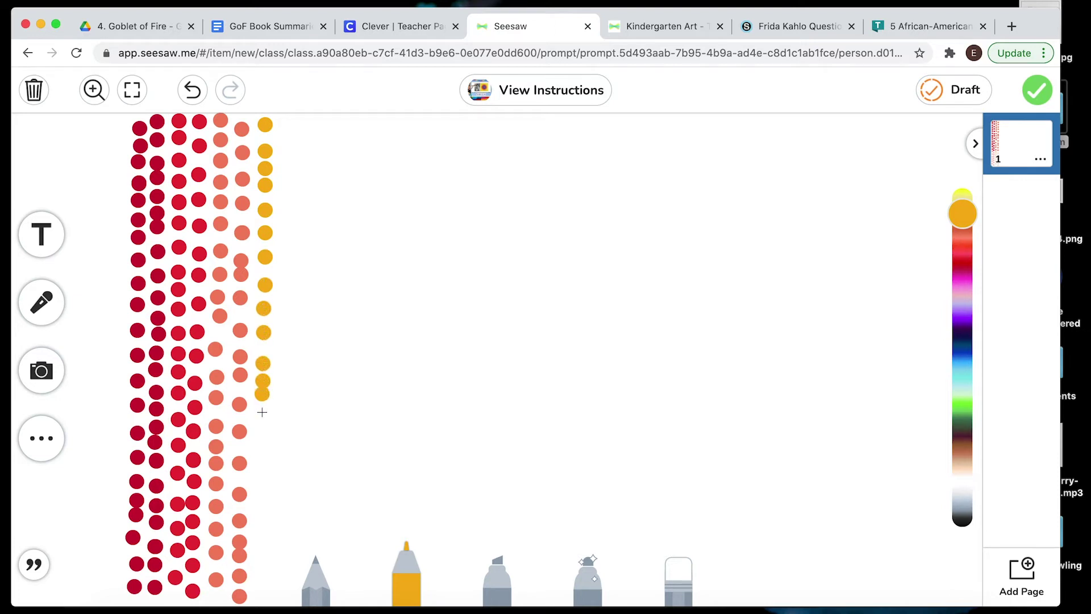
left_click(263, 414)
left_click(263, 436)
left_click(262, 455)
left_click(262, 486)
left_click(263, 502)
left_click(263, 524)
left_click(262, 552)
left_click(263, 580)
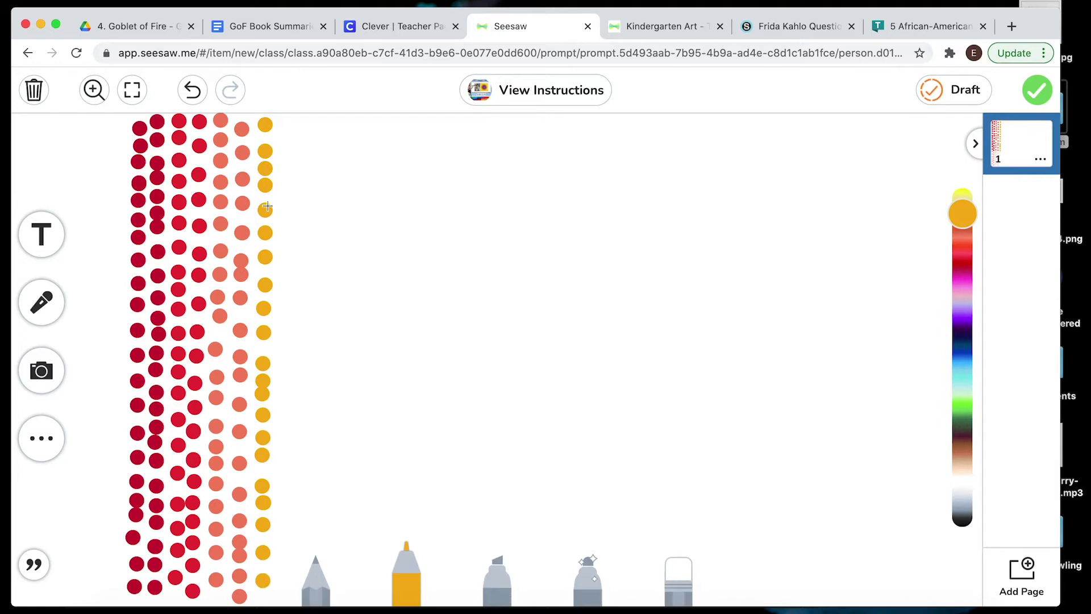
Dot an eighth column in the same golden orange, working from the canvas's top edge down, with some dots elongated
left_click(284, 128)
left_click(285, 155)
left_click(285, 175)
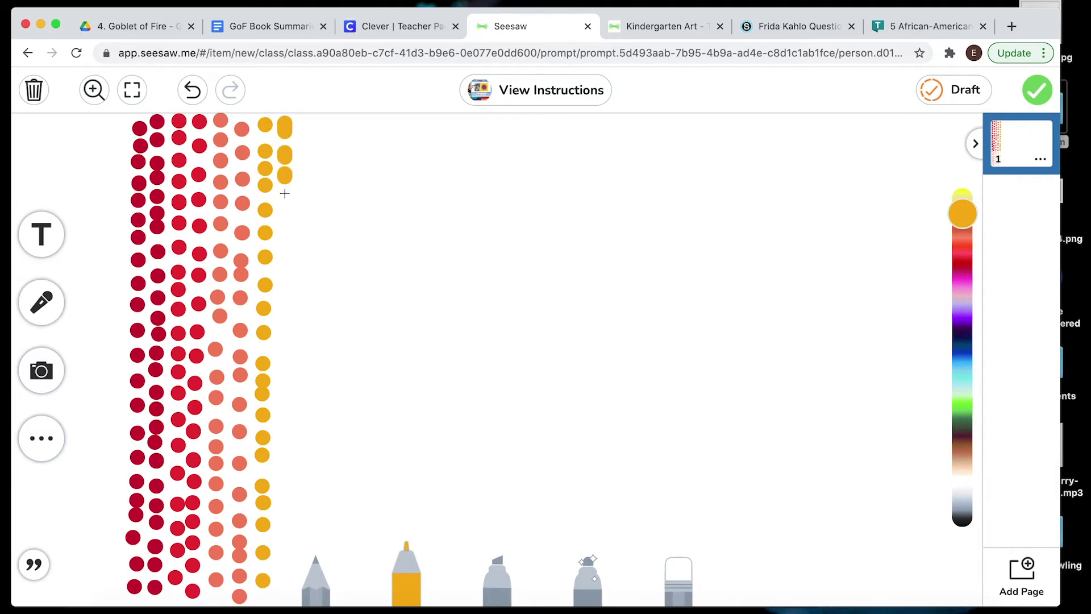
left_click(284, 203)
left_click(284, 224)
left_click(284, 249)
left_click(287, 273)
left_click(287, 298)
left_click(286, 324)
left_click(286, 342)
left_click(285, 374)
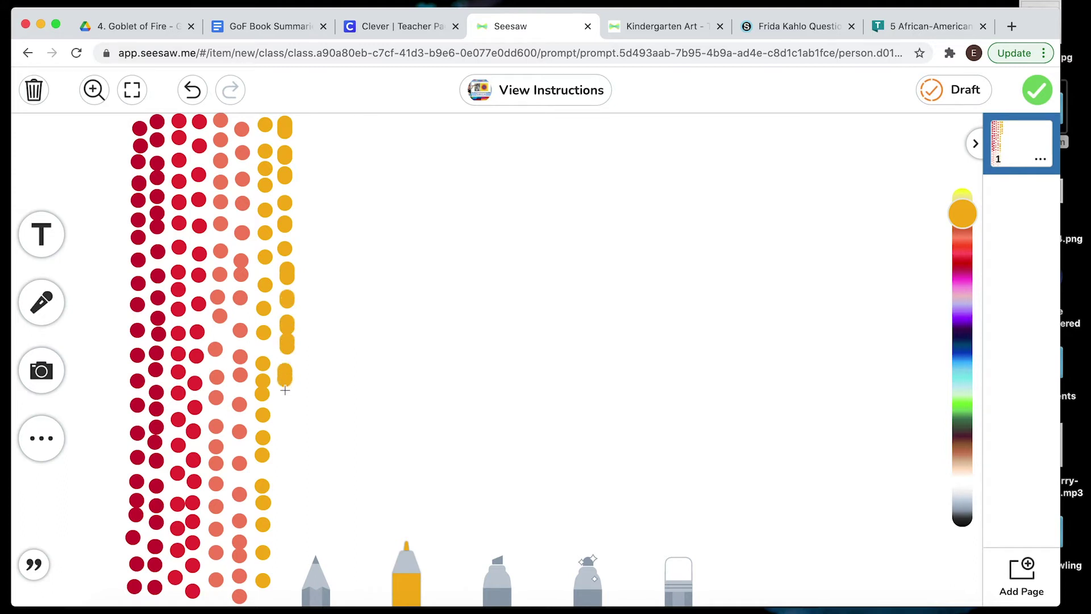
left_click(285, 399)
left_click(285, 423)
left_click(286, 448)
left_click(286, 475)
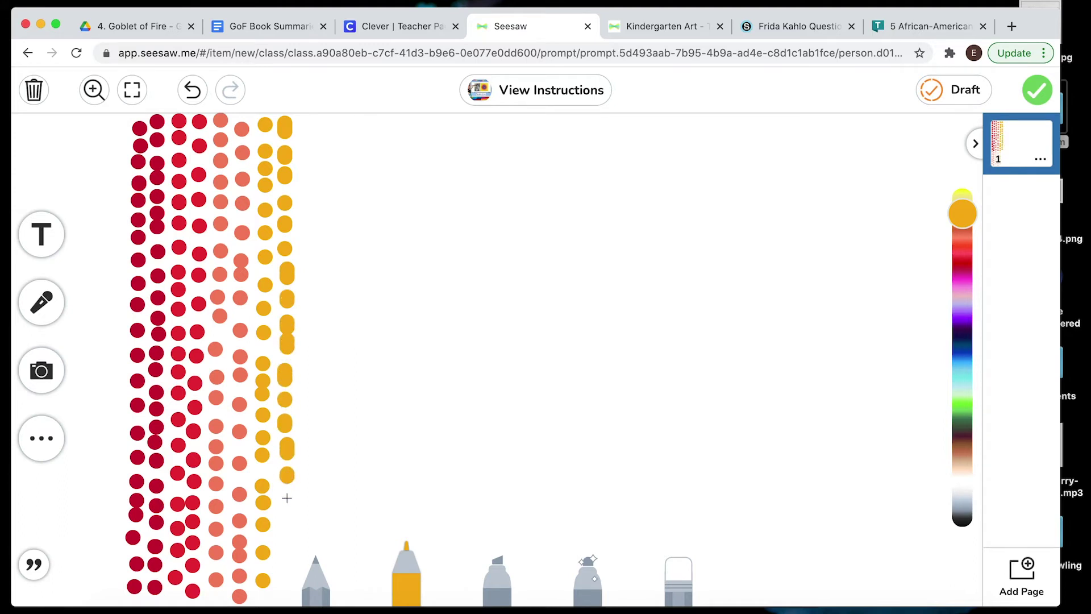
left_click(286, 502)
left_click(286, 526)
left_click(286, 546)
left_click(286, 568)
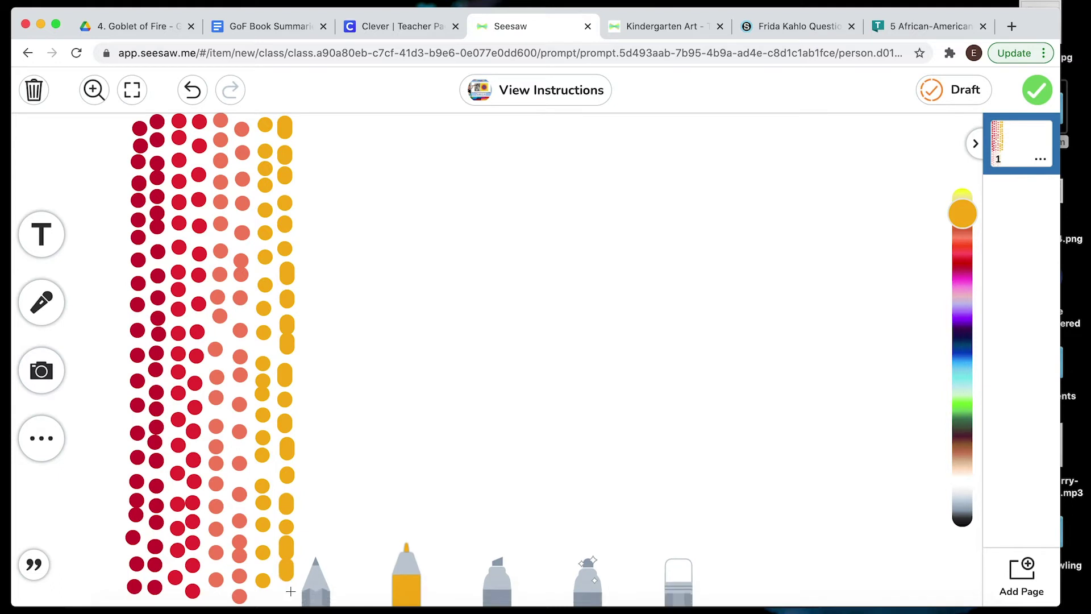
Switch the marker to bright yellow and dot a ninth column down the canvas beside the golden orange ones
left_click(964, 404)
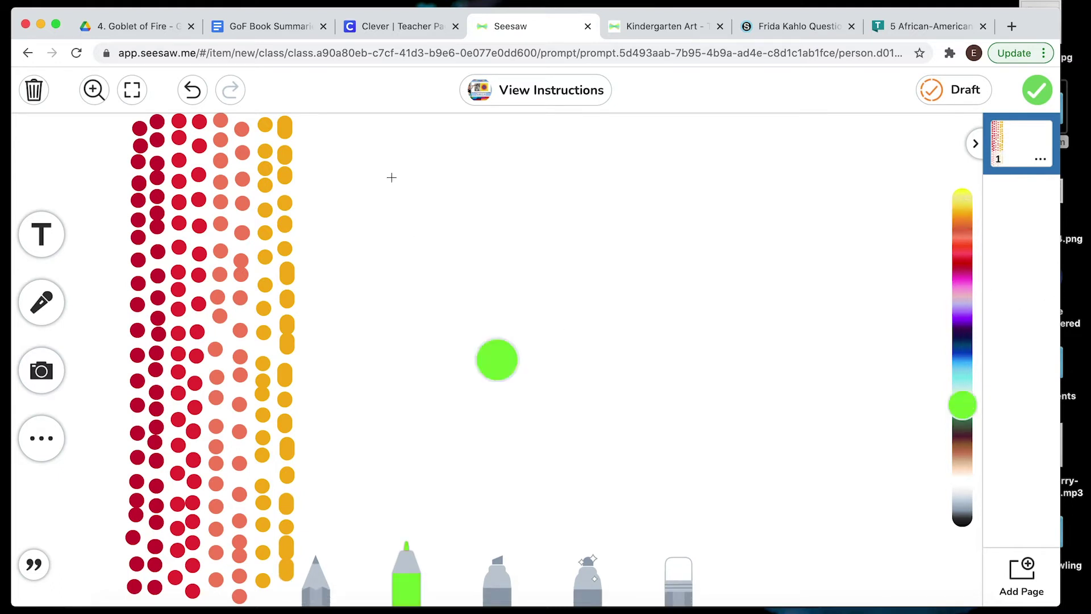
left_click(966, 194)
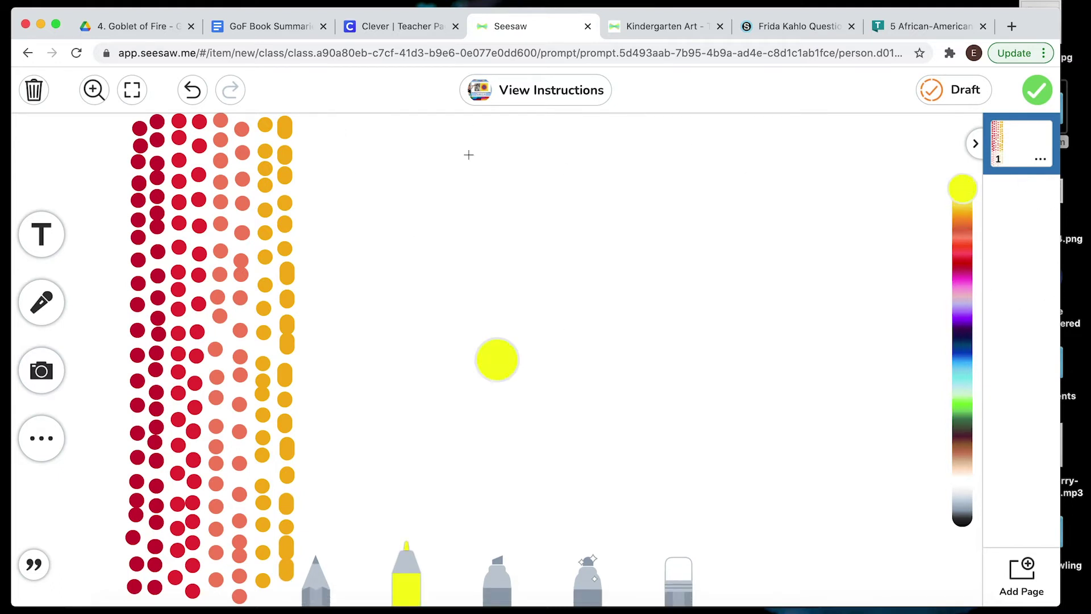
left_click(307, 123)
left_click(308, 142)
left_click(307, 154)
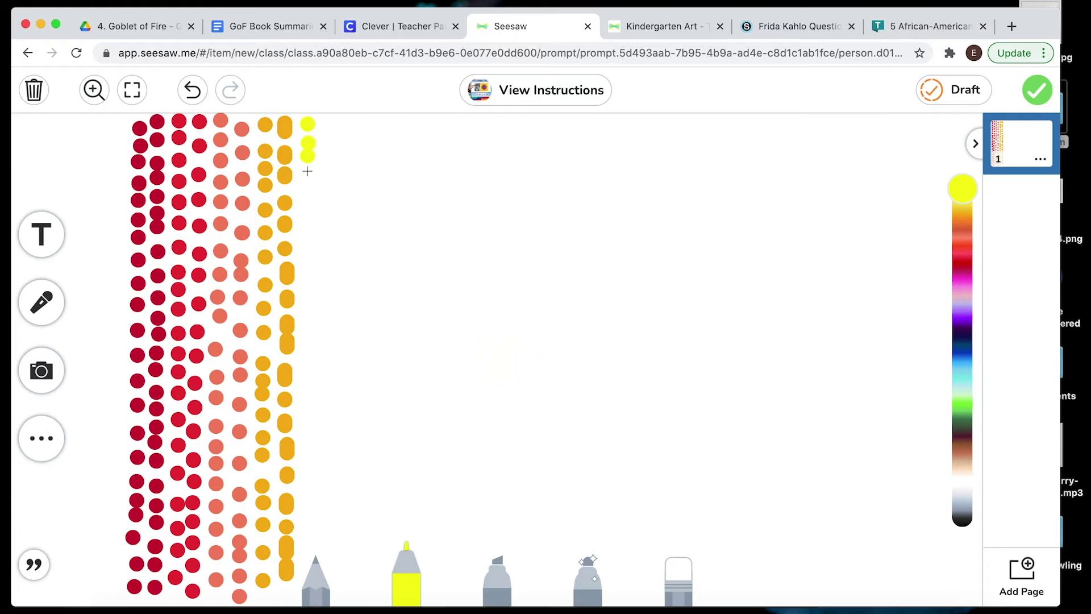
left_click(307, 174)
left_click(306, 207)
left_click(306, 235)
left_click(309, 253)
left_click(310, 280)
left_click(309, 311)
left_click(309, 332)
left_click(309, 351)
left_click(309, 372)
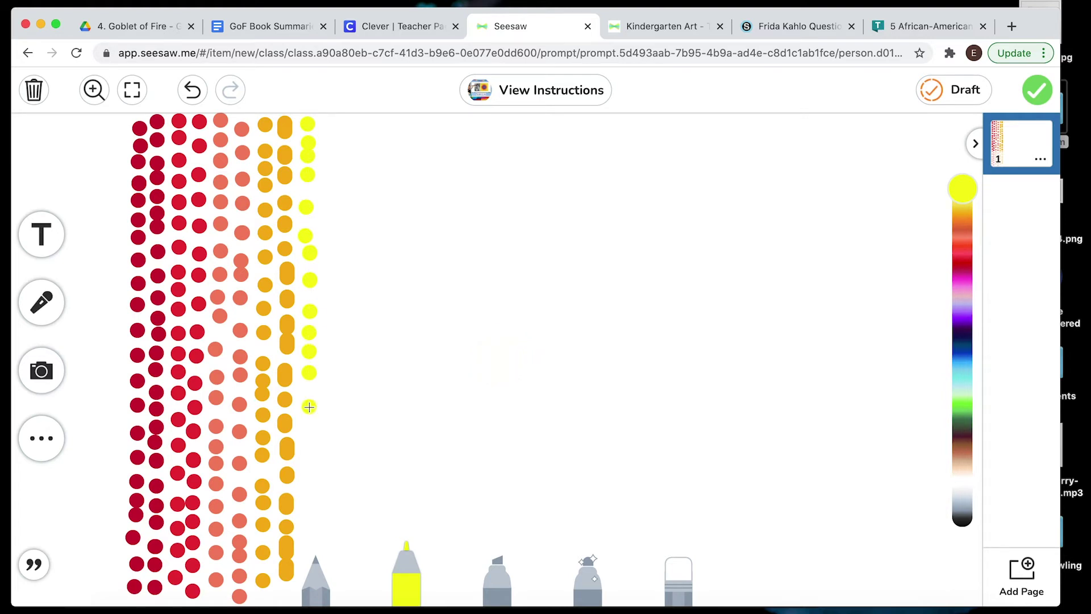
left_click(309, 453)
left_click(309, 472)
left_click(309, 492)
left_click(308, 519)
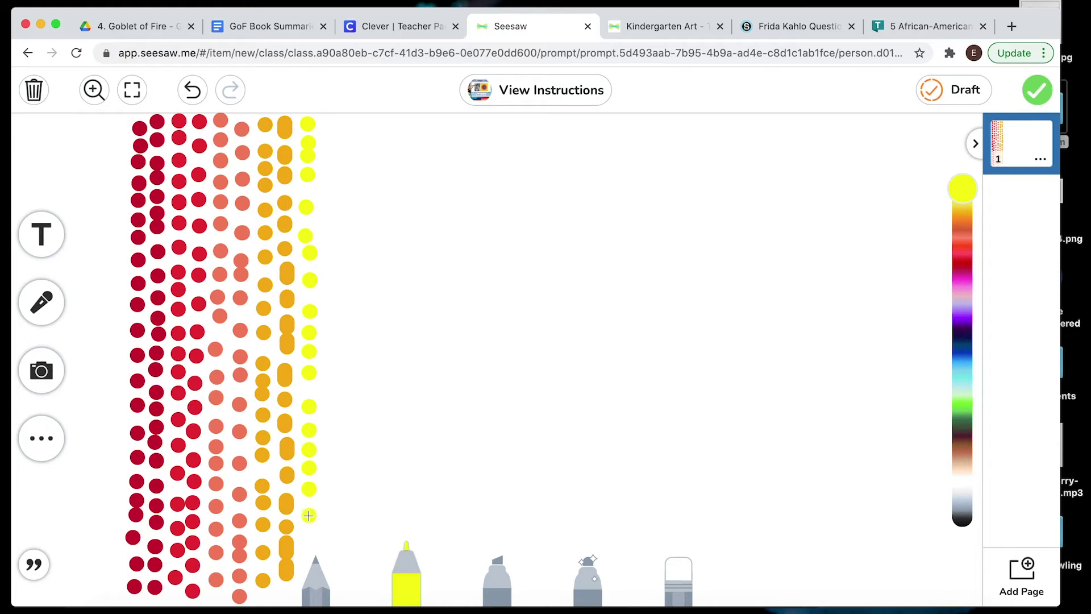
left_click(309, 546)
Dot a tenth column in the same bright yellow, working from just above the drawing tools up to the canvas's top edge
left_click(331, 560)
left_click(330, 537)
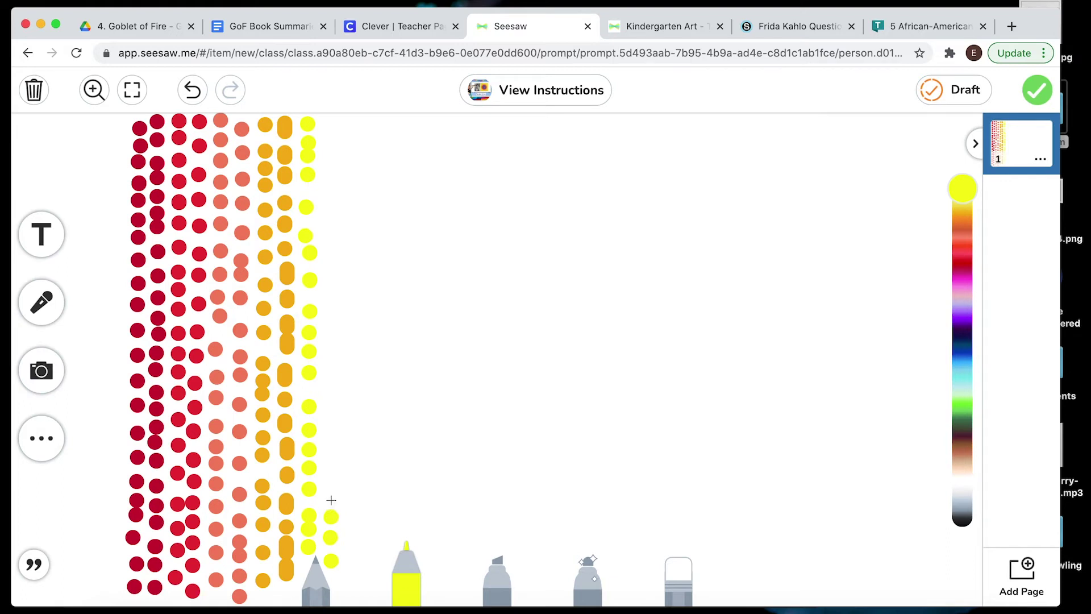
left_click(330, 496)
left_click(330, 470)
left_click(331, 439)
left_click(330, 431)
left_click(330, 415)
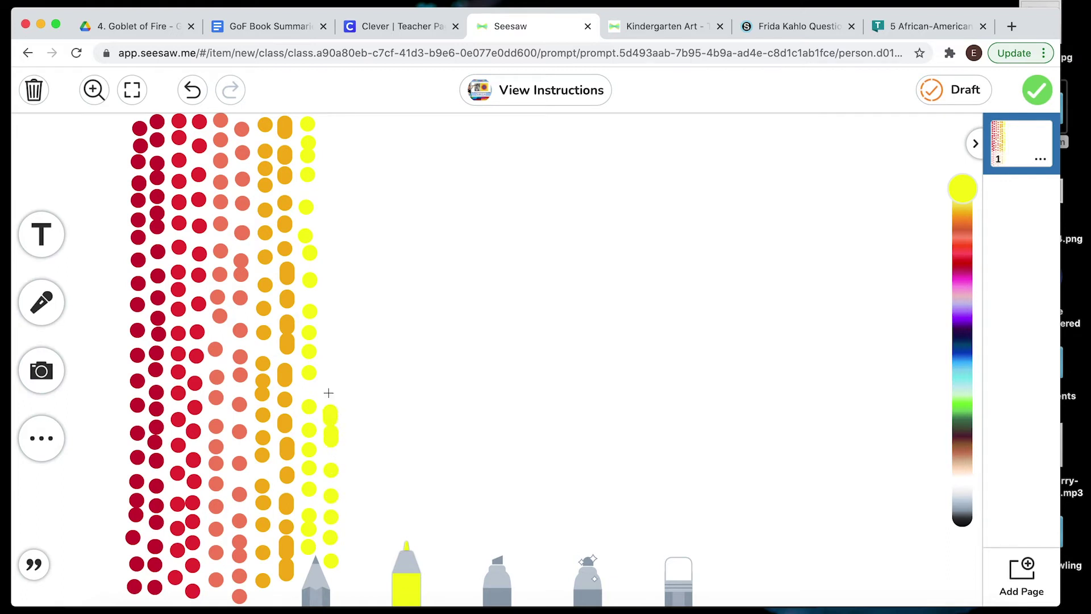
left_click(328, 391)
left_click(328, 334)
left_click(328, 310)
left_click(328, 296)
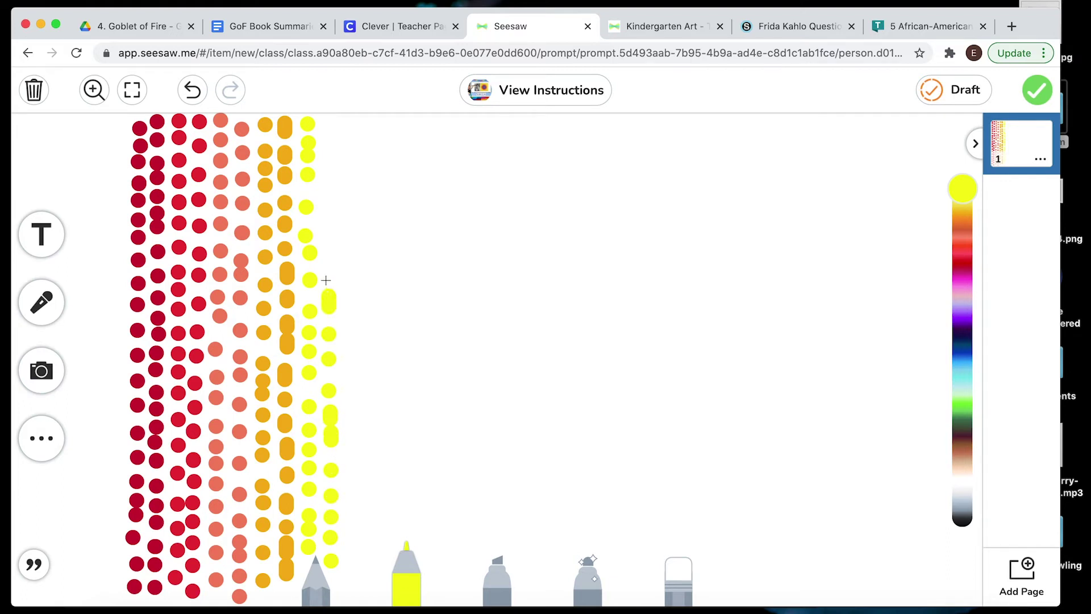
left_click(328, 271)
left_click(328, 245)
left_click(328, 219)
left_click(327, 187)
left_click(328, 165)
left_click(330, 130)
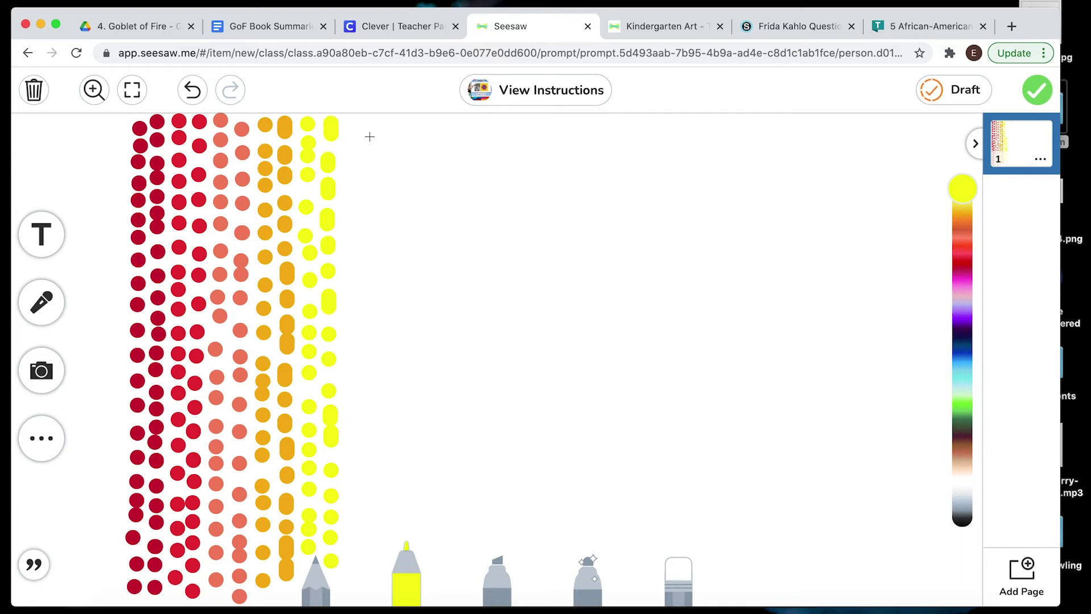
Change the marker to bright green and fill an eleventh column with dots and short dashes to the right of the yellow ones
left_click(963, 404)
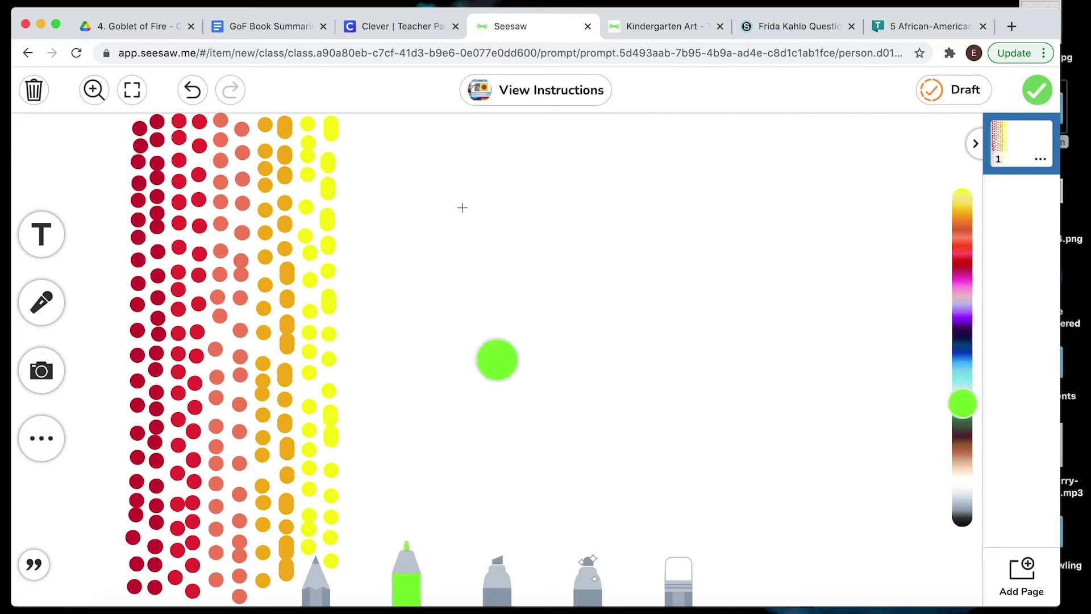
left_click(351, 124)
left_click(351, 143)
left_click(352, 171)
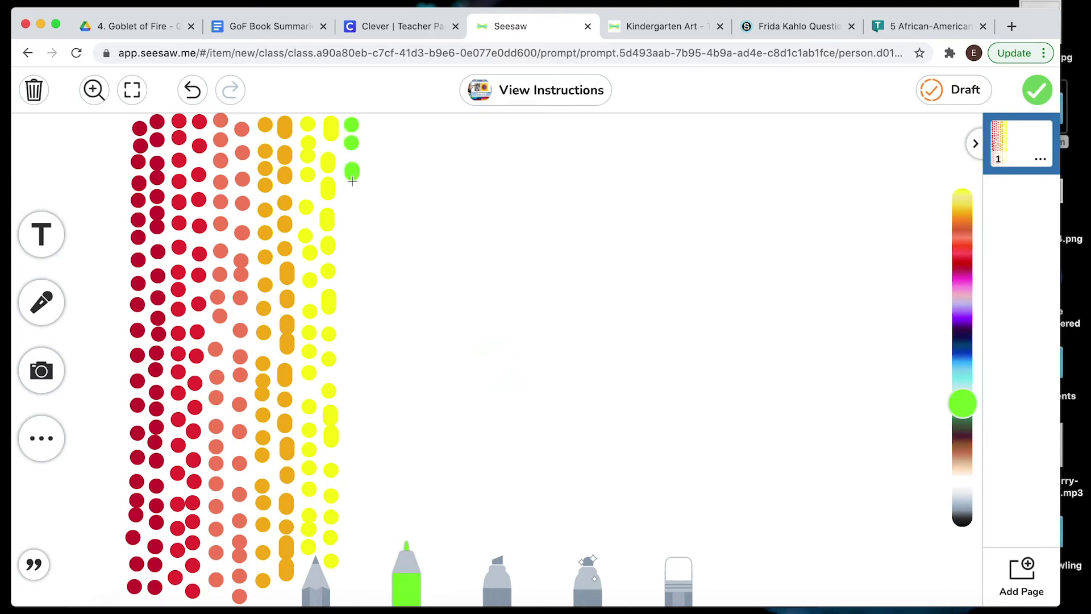
left_click(352, 198)
left_click_drag(352, 215, 352, 260)
left_click(351, 286)
left_click_drag(352, 302, 351, 390)
mouse_move(352, 394)
left_mouse_down()
mouse_move(352, 567)
mouse_move(369, 572)
mouse_move(370, 527)
left_mouse_up()
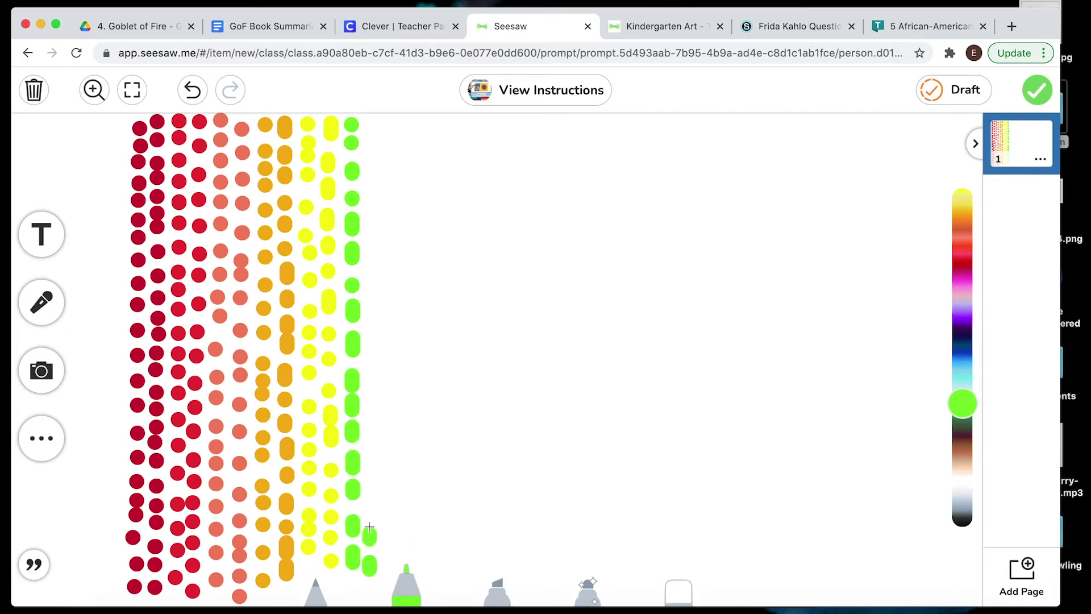
Continue the twelfth column in the same bright green with dots and short dashes up to the canvas's top edge
left_click(372, 472)
left_click(373, 435)
left_click(372, 413)
left_click(372, 384)
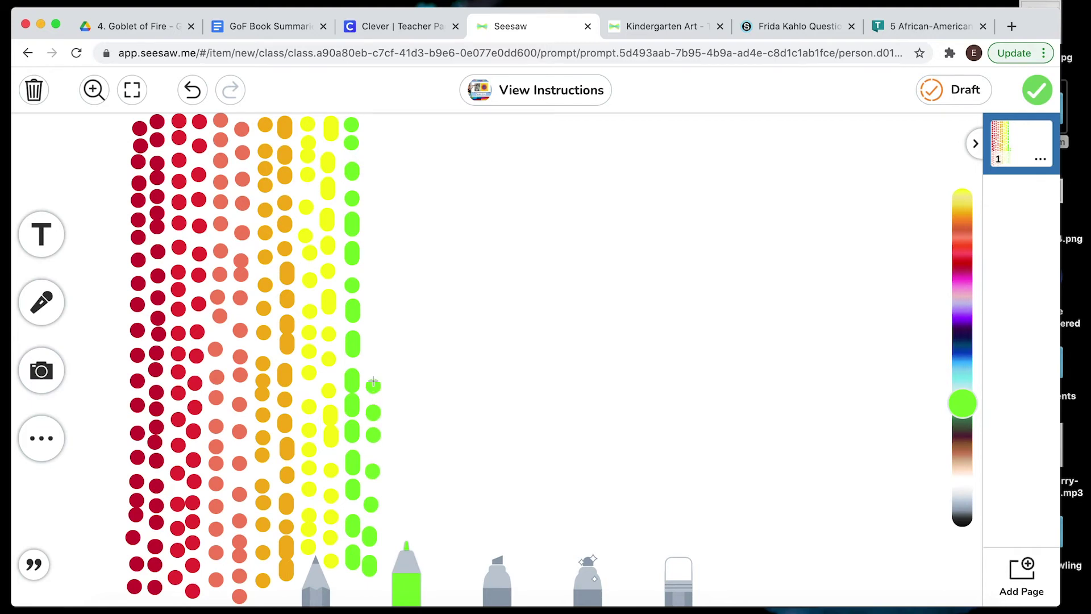
left_click(373, 360)
left_click(373, 335)
left_click_drag(373, 313, 373, 267)
left_click(373, 250)
left_click(375, 226)
left_click_drag(376, 208, 376, 191)
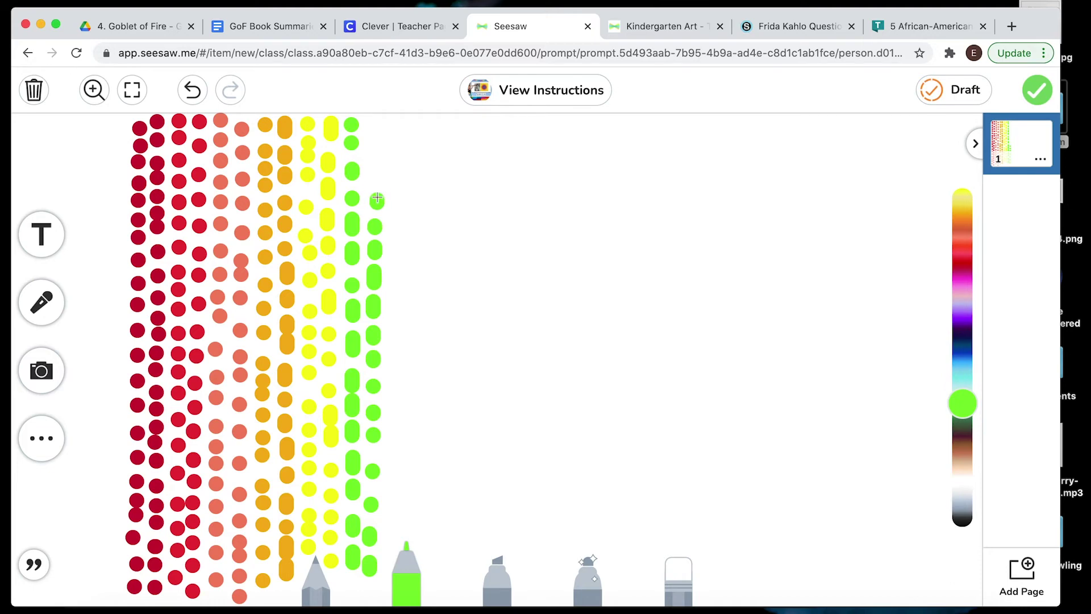
left_click(376, 171)
left_click(375, 149)
left_click(372, 130)
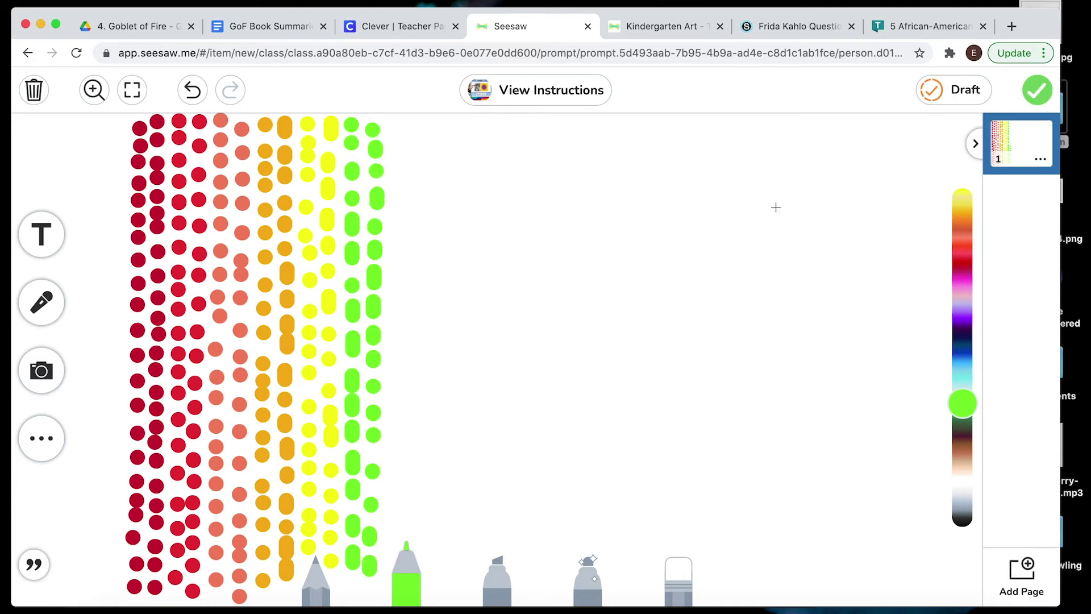
Switch the marker to dark green and fill a thirteenth column with dots and short dashes from the canvas's top edge down
left_click(965, 406)
left_click_drag(969, 409, 968, 421)
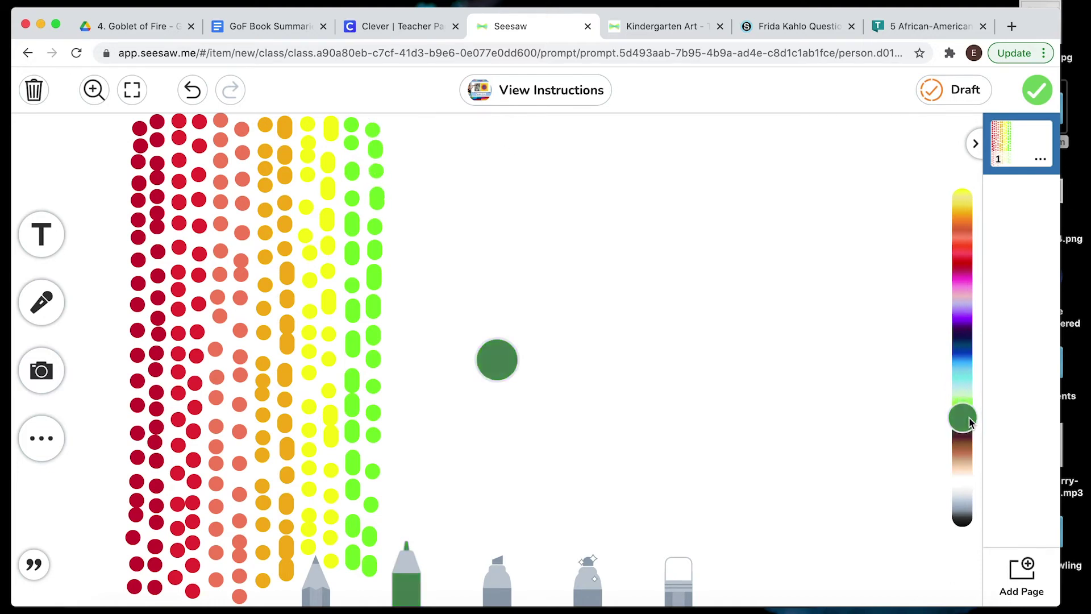
left_click(395, 124)
left_click_drag(394, 136, 395, 149)
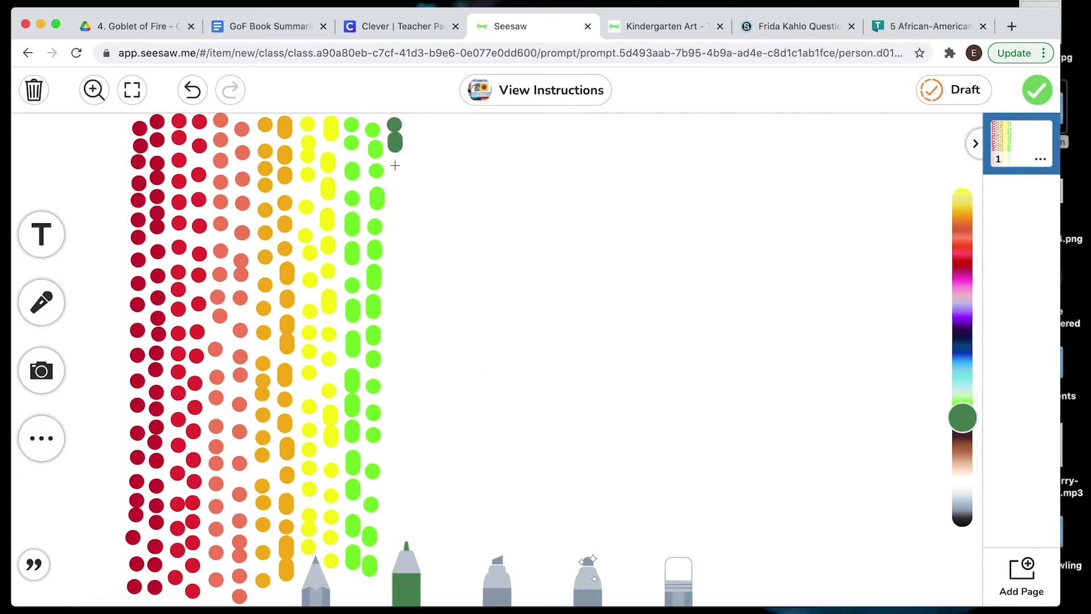
left_click(395, 171)
left_click(395, 191)
left_click(395, 211)
left_click_drag(396, 236, 395, 256)
left_click(395, 270)
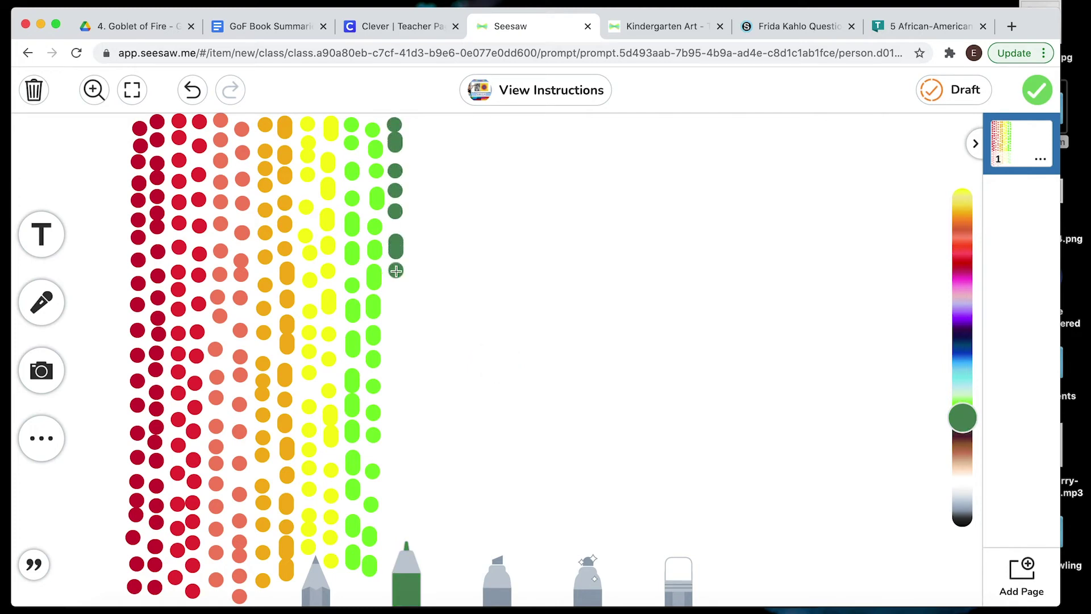
left_click(396, 295)
left_click(400, 316)
left_click_drag(400, 332, 400, 355)
left_click_drag(400, 367, 399, 422)
left_click(399, 403)
left_click_drag(399, 429, 399, 446)
left_click(399, 458)
left_click_drag(399, 484, 399, 506)
left_click(400, 522)
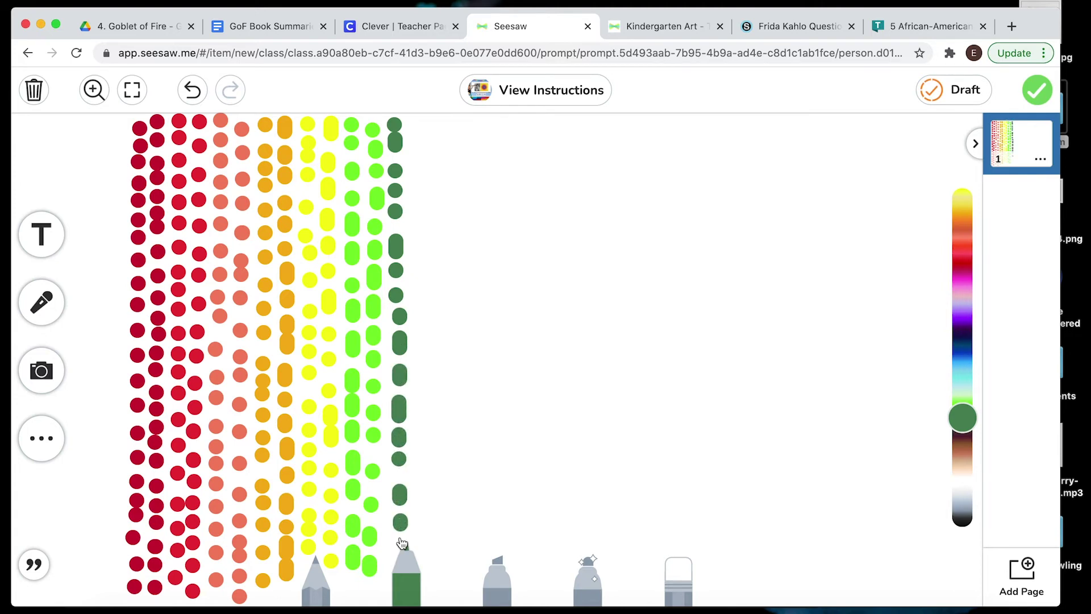
Dot a fourteenth column in the same dark green with dots and short dashes, working up to the canvas's top edge
left_click(429, 565)
left_click_drag(429, 530, 430, 541)
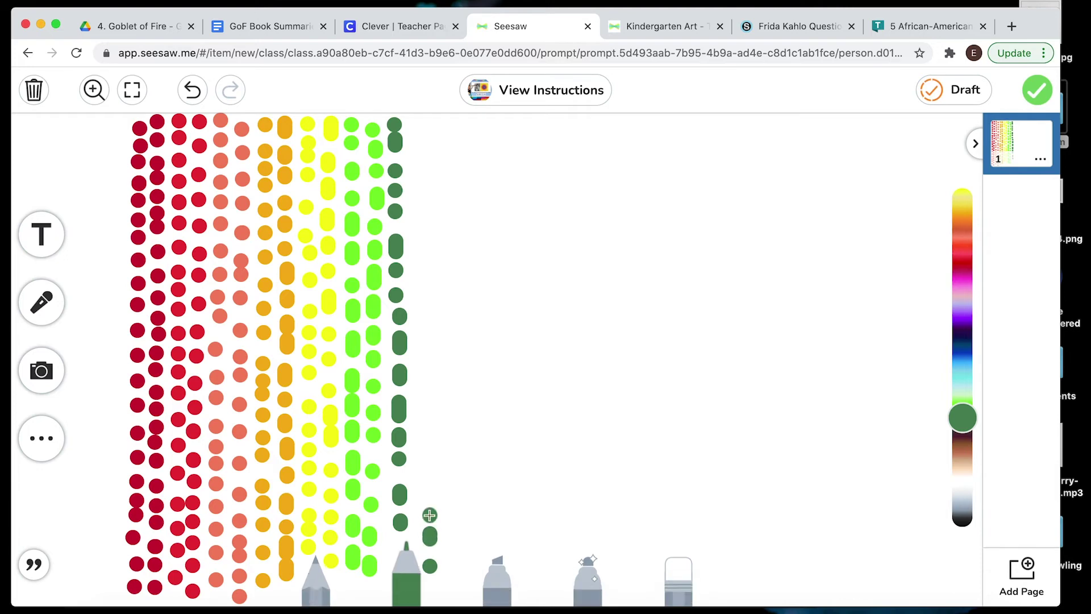
left_click(429, 515)
left_click(429, 496)
left_click(430, 460)
left_click(430, 469)
left_click(430, 441)
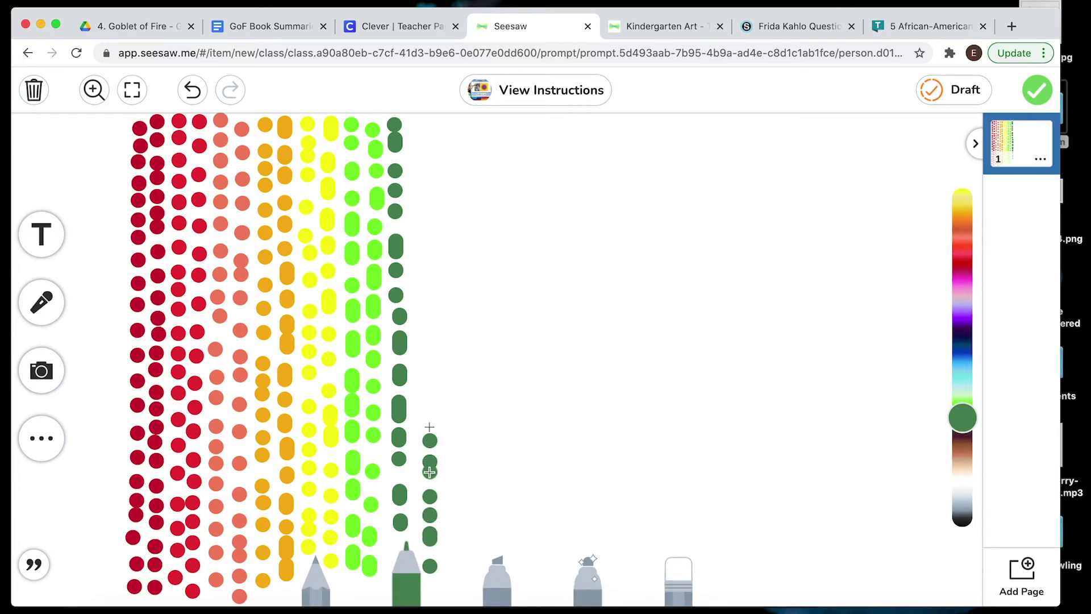
left_click(429, 421)
left_click_drag(429, 396, 429, 384)
left_click(429, 369)
left_click(428, 349)
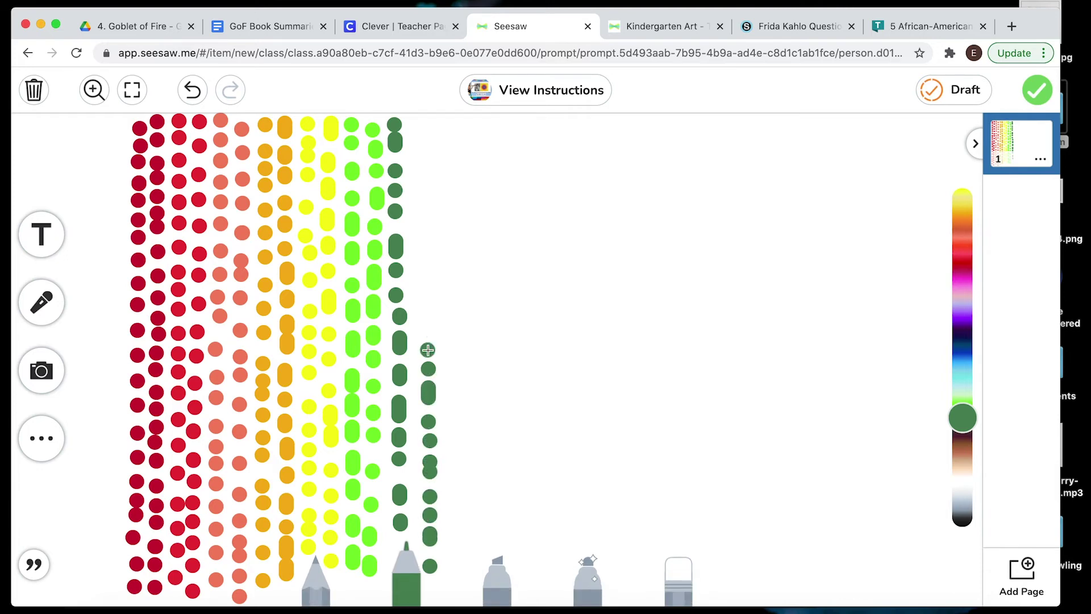
left_click(427, 323)
left_click(429, 293)
left_click(428, 271)
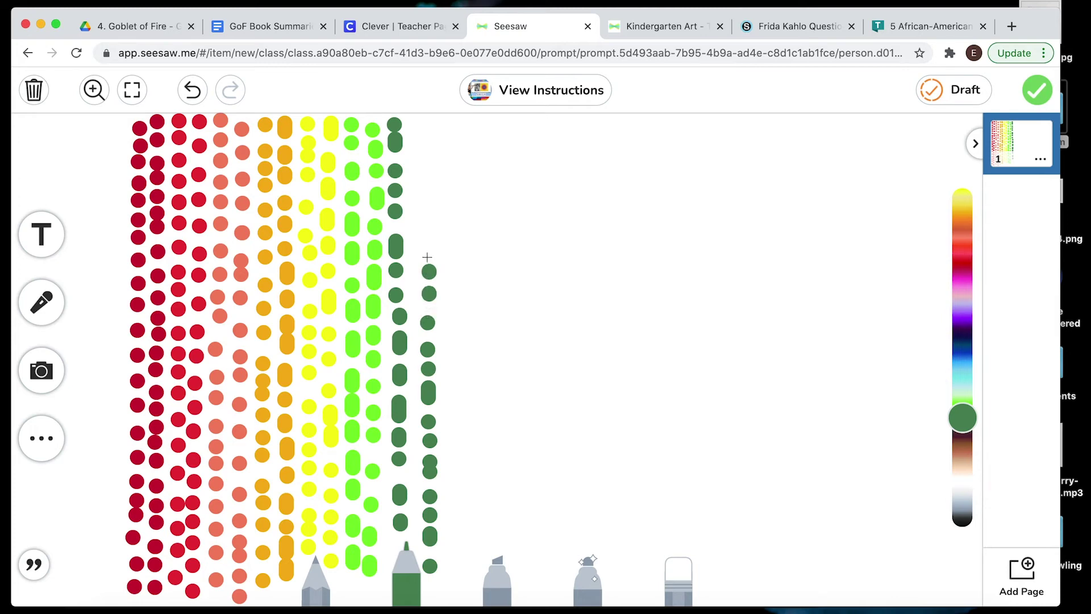
left_click_drag(426, 259, 425, 192)
left_click(424, 172)
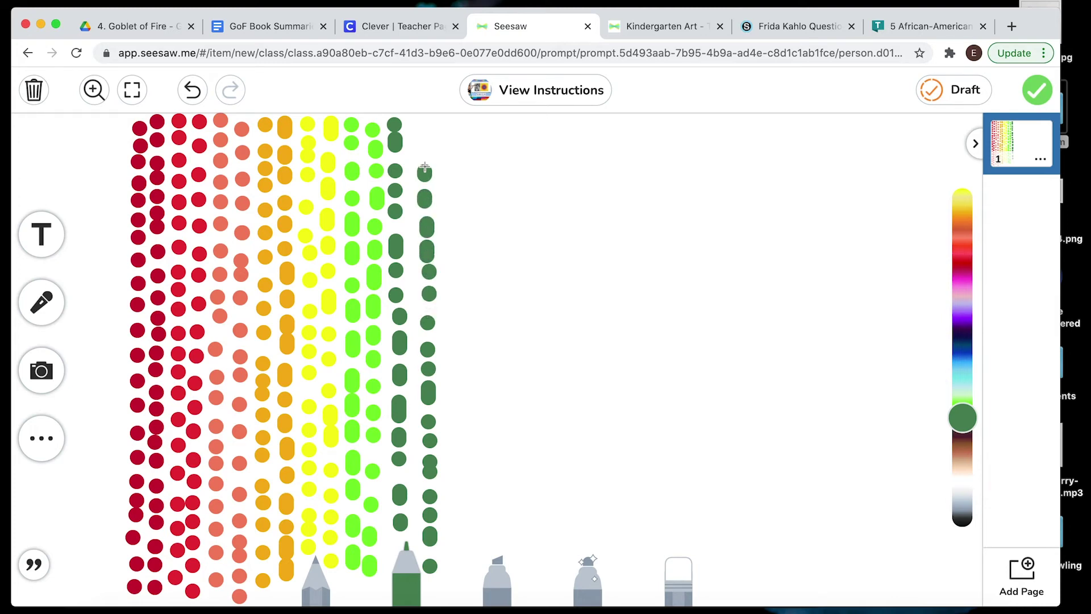
left_click(425, 149)
left_click(423, 129)
Switch the marker to light blue and fill a fifteenth column with short dashes from the canvas's top edge down
left_click(964, 357)
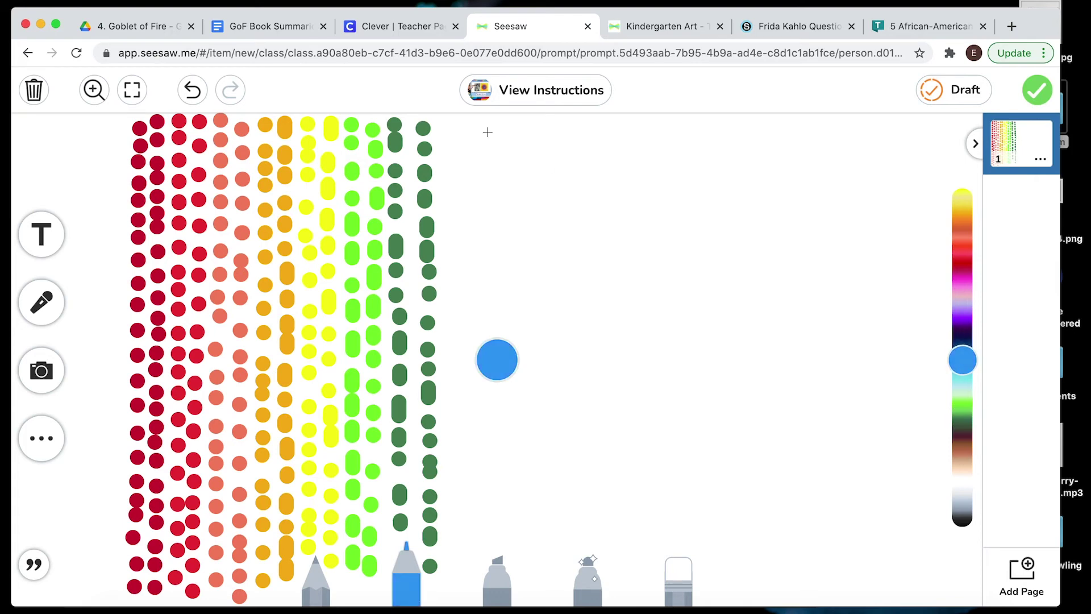
left_click(452, 127)
left_click(452, 152)
left_click(450, 179)
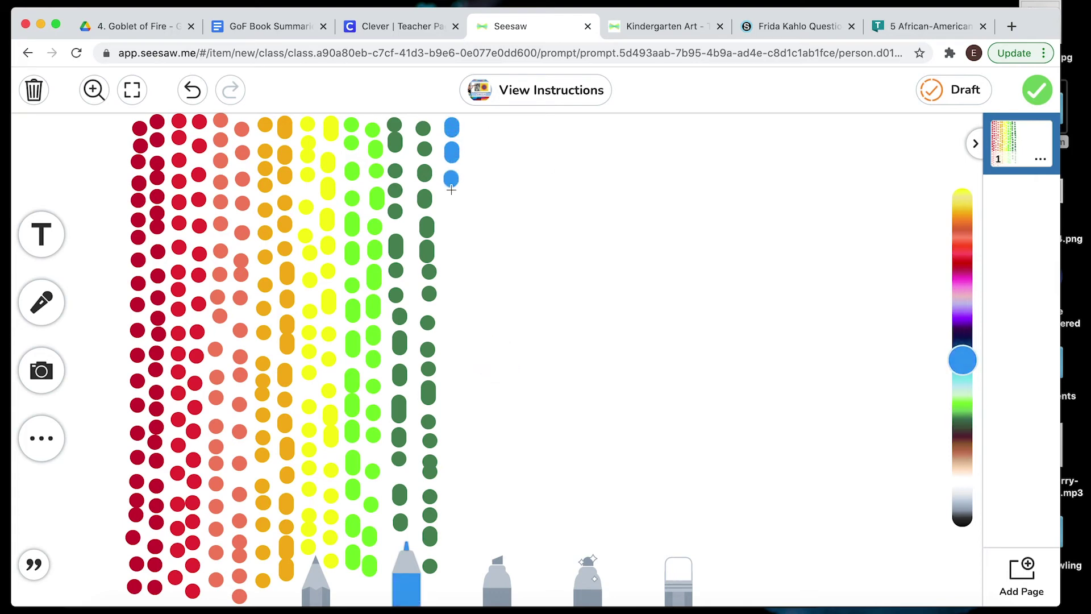
left_click_drag(451, 190, 450, 204)
left_click_drag(451, 209, 453, 401)
left_click_drag(454, 417, 453, 434)
mouse_move(454, 447)
left_mouse_down()
mouse_move(454, 529)
mouse_move(472, 520)
mouse_move(472, 412)
left_mouse_up()
left_click(455, 542)
Fill a sixteenth column in the same light blue with dots and short dashes up to near the canvas's top edge
left_click(473, 554)
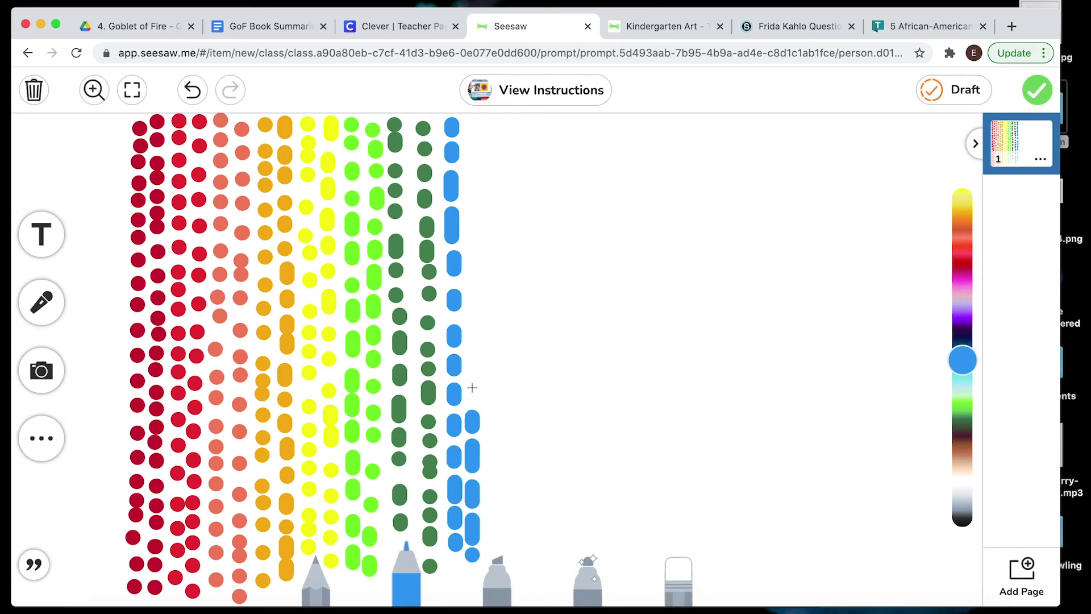
left_click(473, 385)
left_click(474, 361)
left_click_drag(473, 343, 474, 245)
left_click(475, 224)
left_click(474, 195)
left_click(476, 164)
left_click(475, 137)
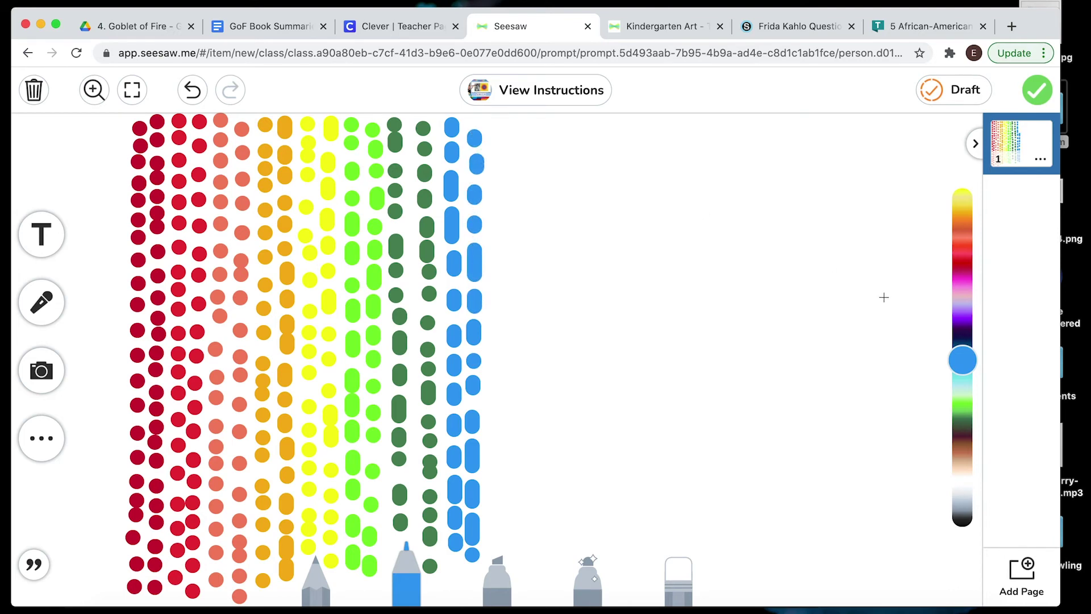
Change the marker to purple at its largest size and place one big dot in the blank area beside the columns
left_click_drag(962, 359, 964, 320)
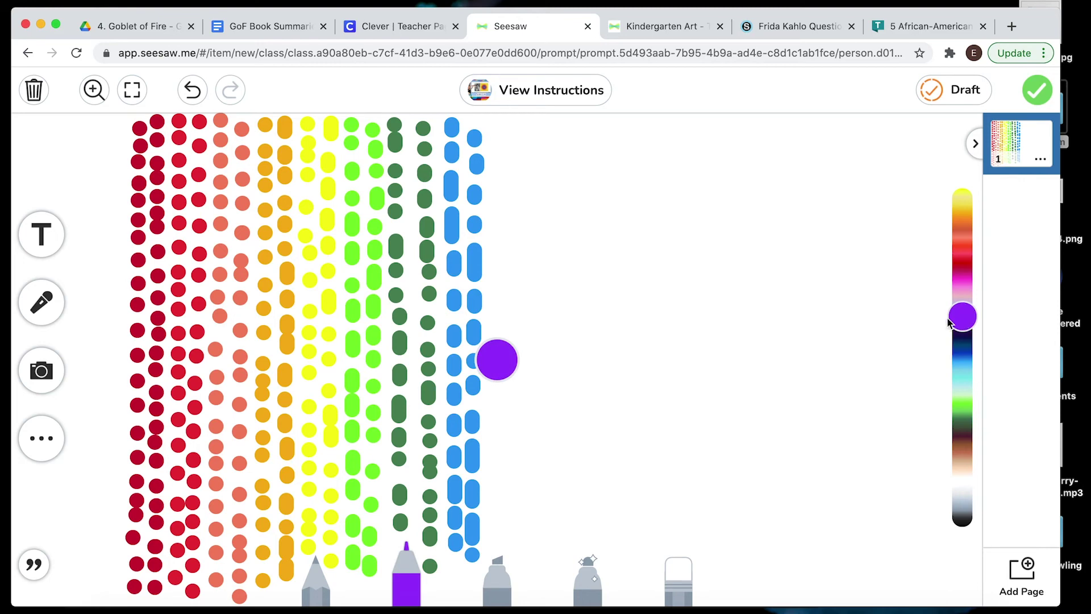
left_click(405, 594)
left_click(512, 504)
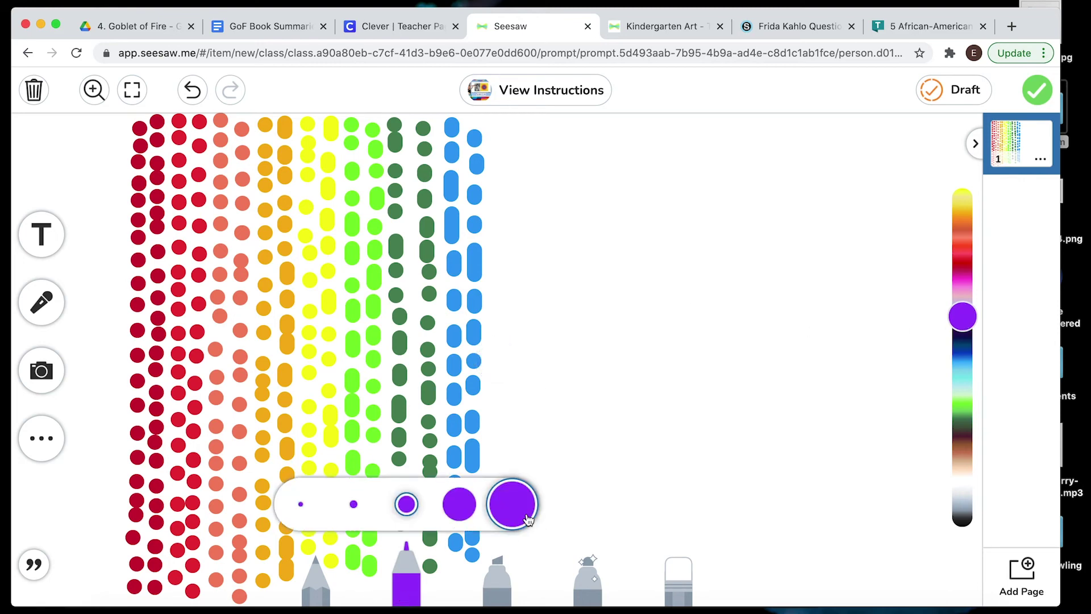
left_click(726, 234)
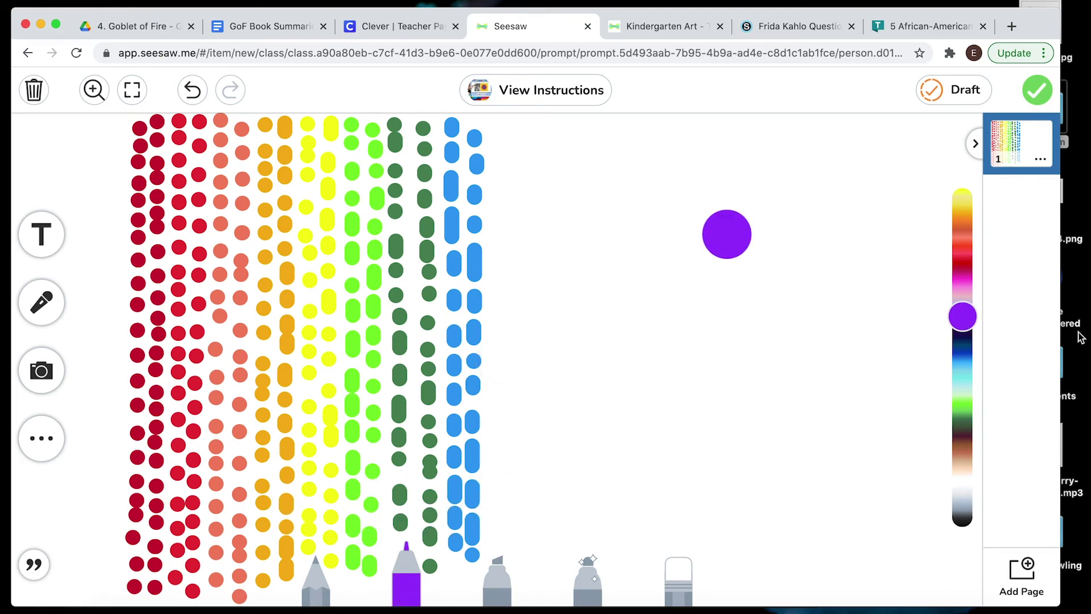
Reduce the marker to its middle size and surround the big purple dot with a ring of small purple dots
left_click(406, 591)
left_click(411, 507)
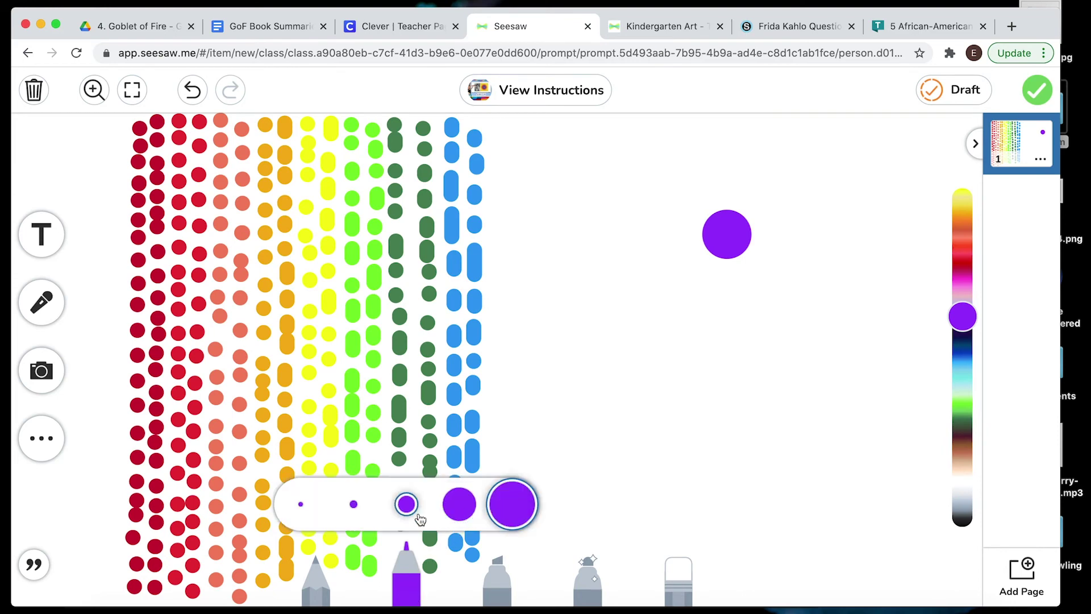
left_click(764, 230)
left_click(763, 251)
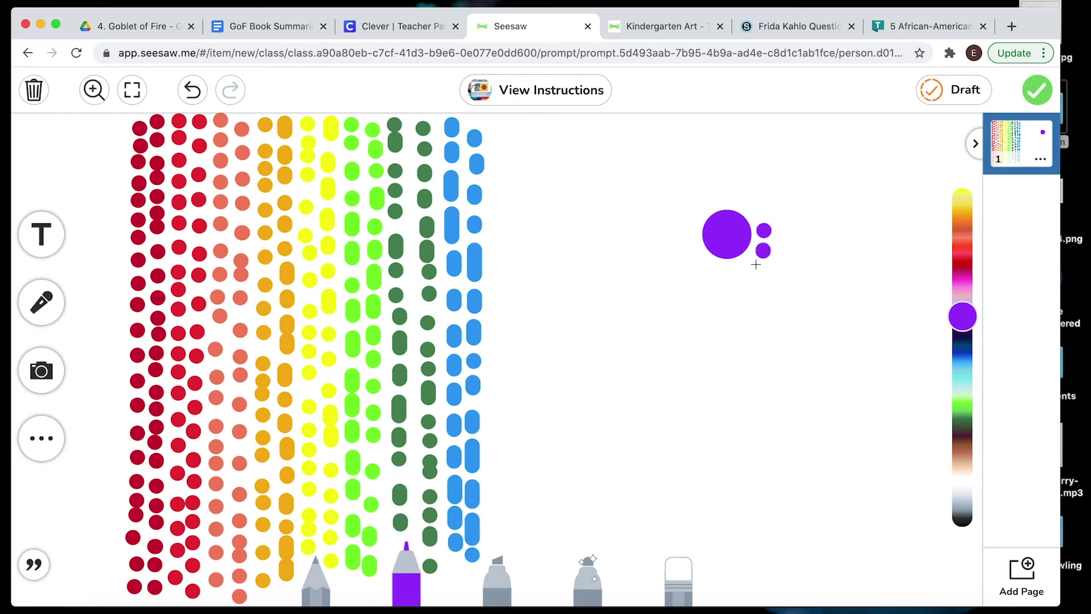
left_click(746, 265)
left_click(720, 275)
left_click(704, 265)
left_click(691, 250)
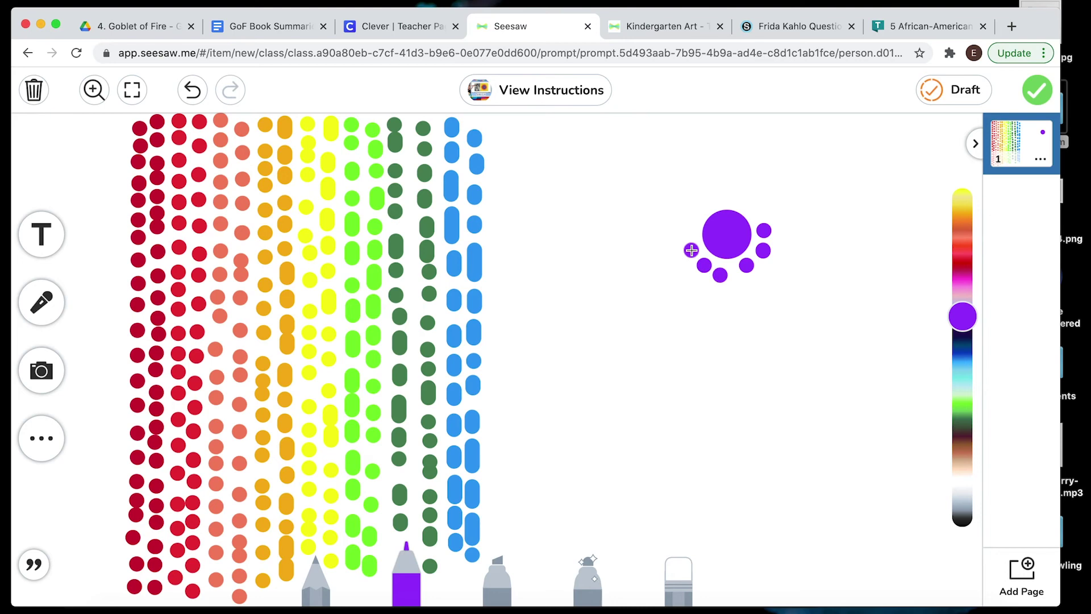
left_click(690, 227)
left_click(697, 210)
left_click(711, 201)
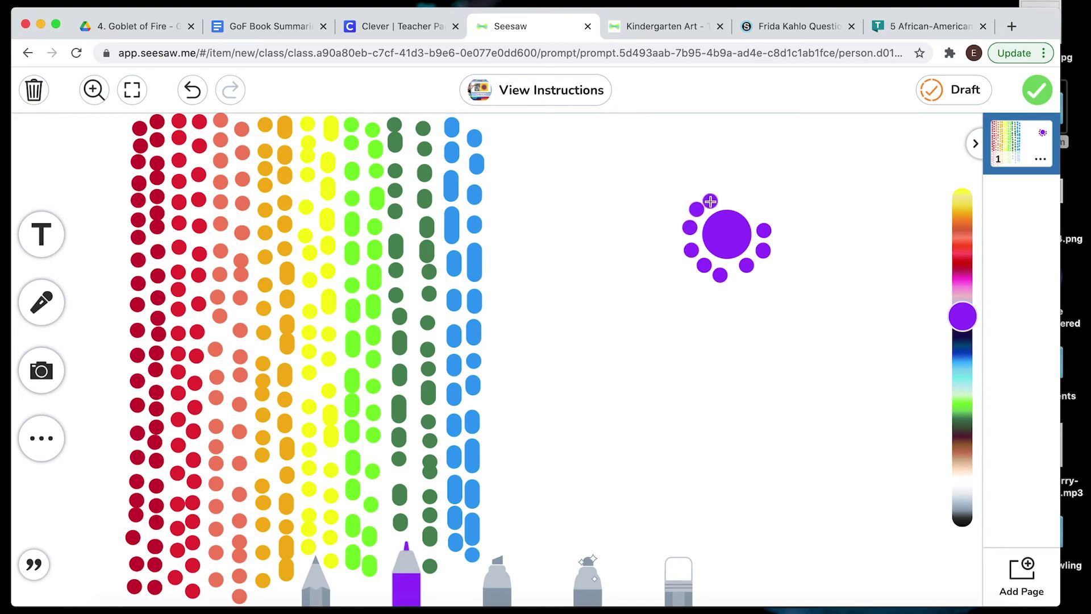
left_click(729, 200)
left_click(752, 208)
Switch the marker to magenta and add a second ring of dots around the purple ring
left_click_drag(971, 321, 970, 283)
left_click(776, 210)
left_click(783, 230)
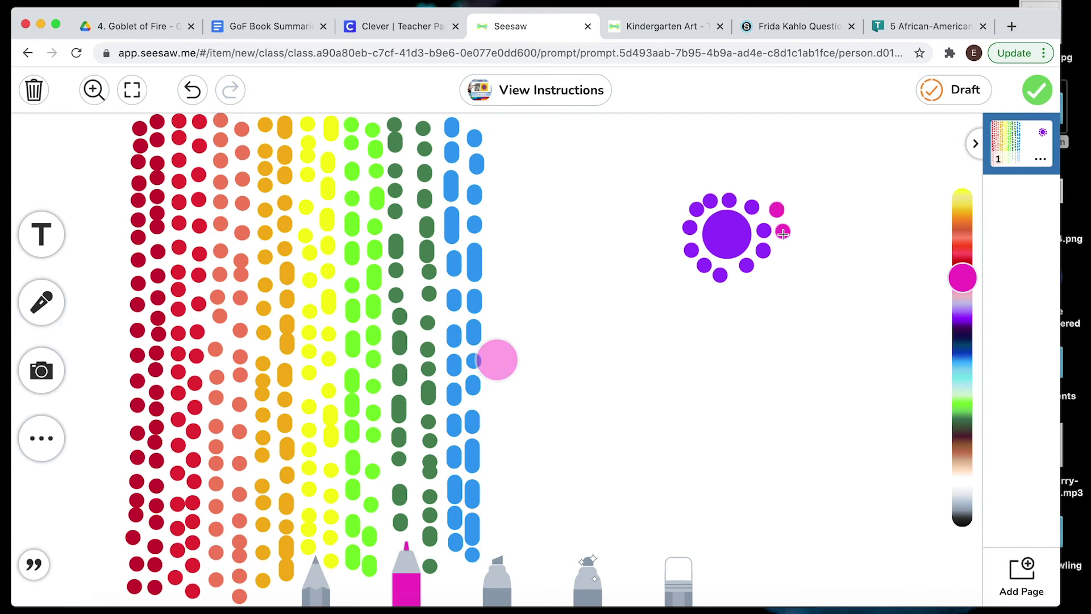
left_click(783, 251)
left_click(770, 273)
left_click(756, 283)
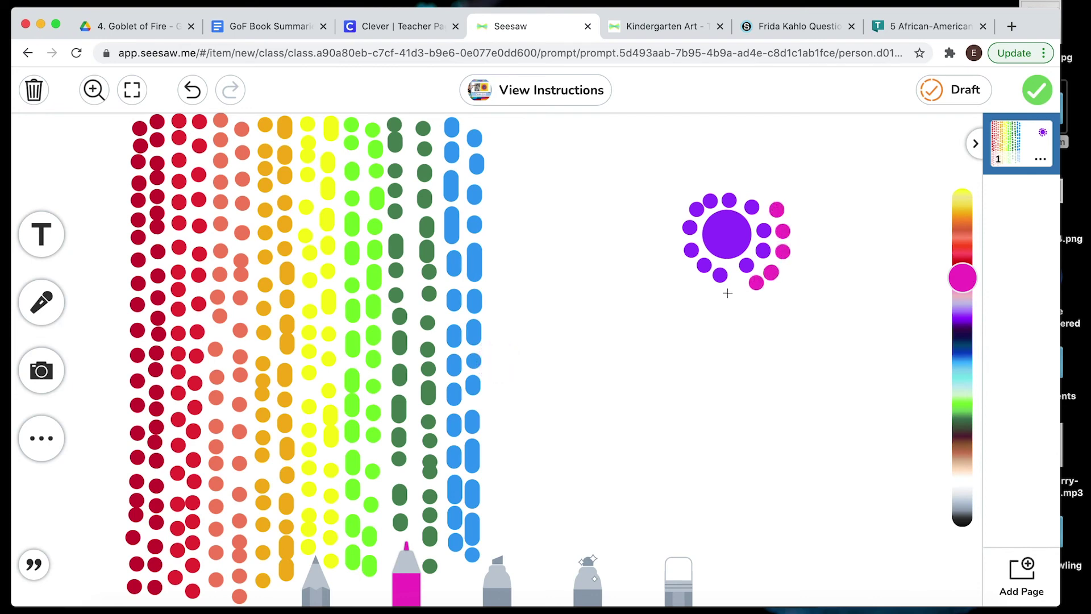
left_click(732, 294)
left_click(700, 290)
left_click(684, 275)
left_click(671, 248)
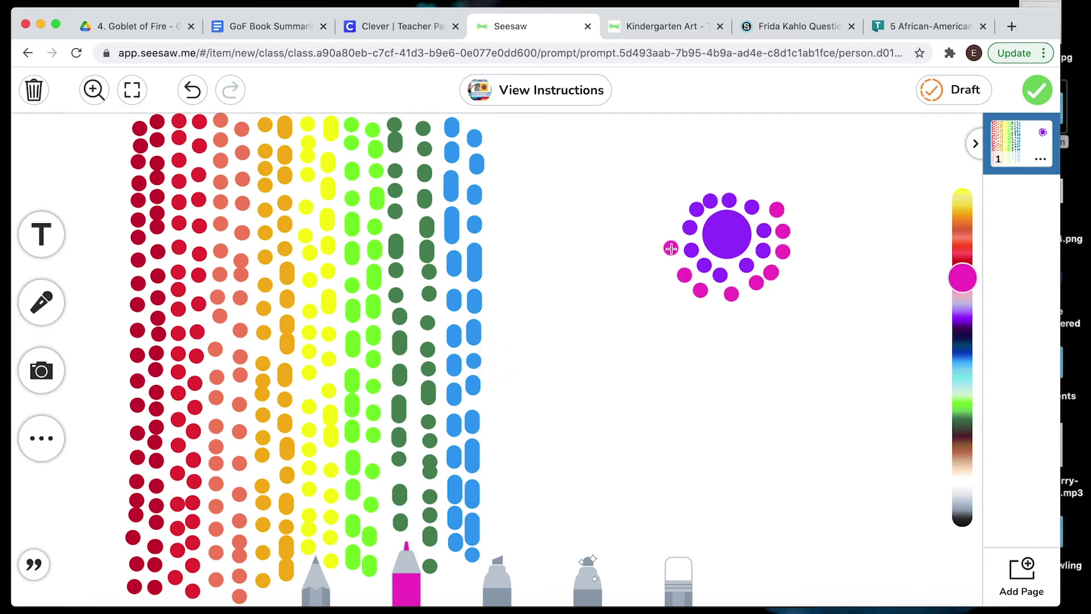
left_click(674, 221)
left_click(679, 199)
left_click(695, 184)
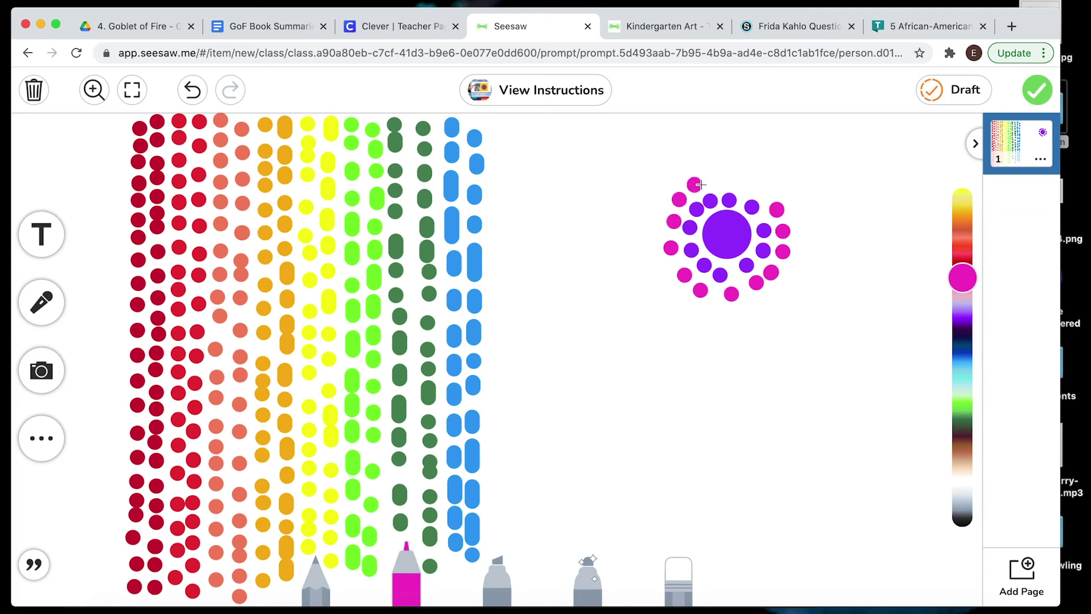
left_click(718, 179)
left_click(740, 181)
left_click(761, 192)
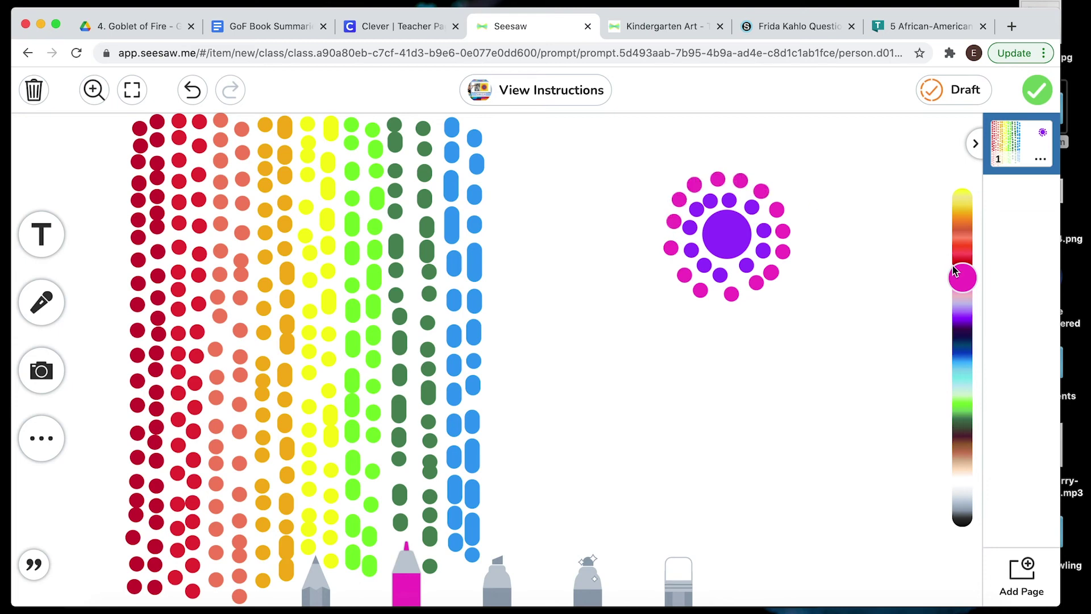
Change the marker to dark red and draw a ring of short dashes around the magenta dots
left_click_drag(962, 278, 963, 265)
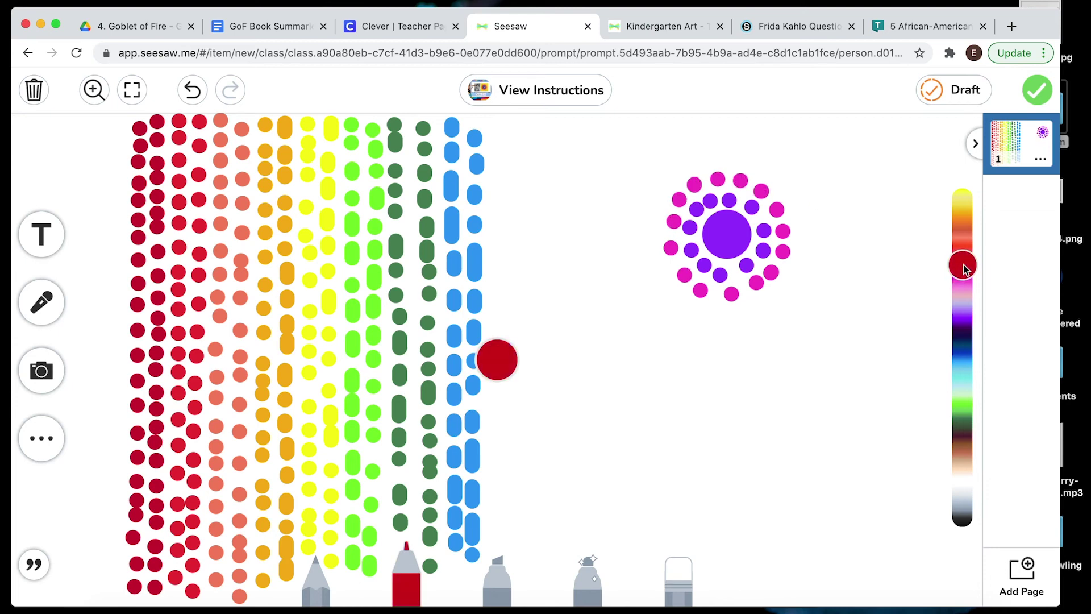
left_click(788, 189)
left_click_drag(800, 211, 805, 259)
left_click_drag(800, 274, 785, 292)
left_click_drag(778, 304, 745, 311)
left_click_drag(728, 316, 694, 317)
left_click_drag(687, 309, 665, 295)
left_click_drag(660, 278, 645, 249)
left_click_drag(653, 234, 663, 171)
mouse_move(681, 163)
left_mouse_down()
mouse_move(759, 158)
mouse_move(786, 171)
left_mouse_up()
Change the marker to coral and draw an outer ring of dots and dashes around the dark red ring
left_click_drag(962, 265, 962, 240)
left_click(803, 173)
left_click(815, 193)
left_click(823, 216)
left_click_drag(815, 193, 828, 257)
mouse_move(823, 273)
left_mouse_down()
mouse_move(808, 317)
mouse_move(740, 338)
mouse_move(684, 336)
mouse_move(648, 319)
mouse_move(632, 243)
left_mouse_up()
left_click(783, 328)
mouse_move(632, 218)
left_mouse_down()
mouse_move(642, 168)
mouse_move(675, 142)
mouse_move(775, 139)
left_mouse_up()
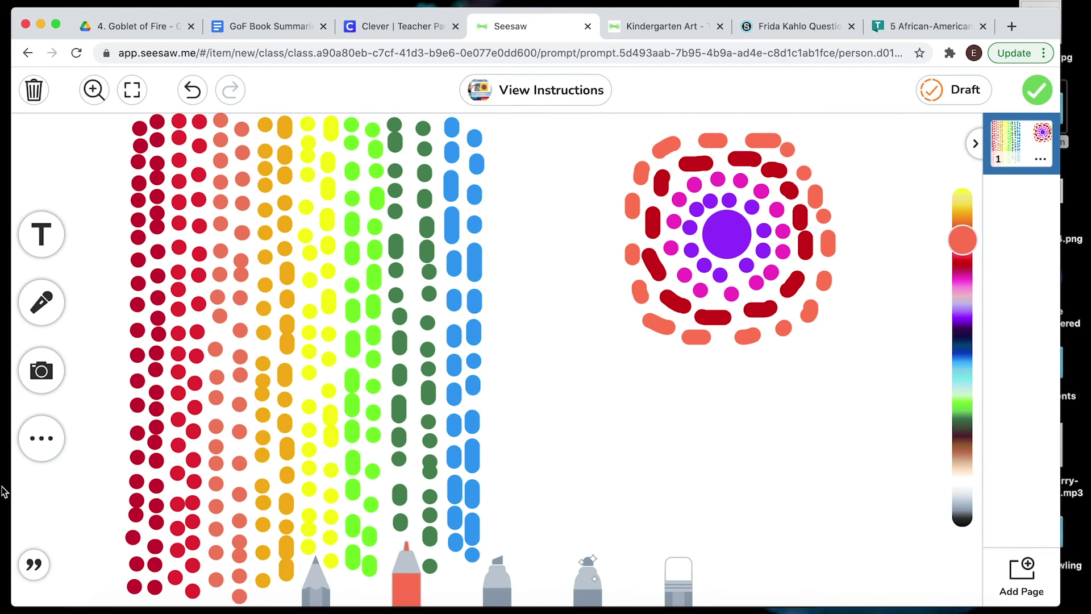
Insert a heart shape, place it in the empty space below the circular pattern and recolour it dark red
left_click(41, 438)
left_click(64, 441)
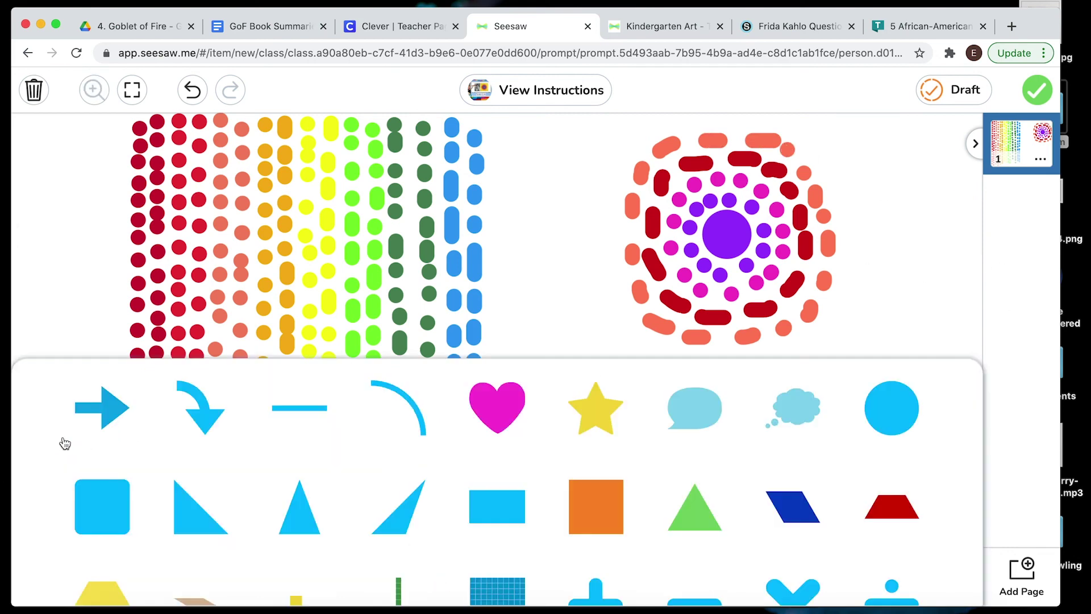
scroll(444, 455, "down", 2)
scroll(469, 443, "up", 2)
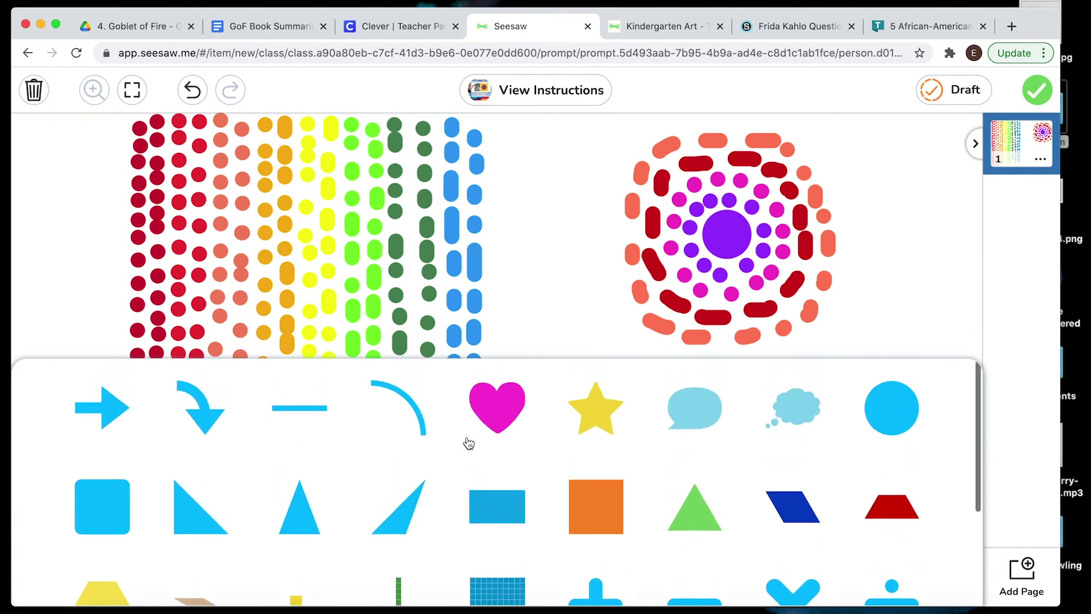
left_click(507, 423)
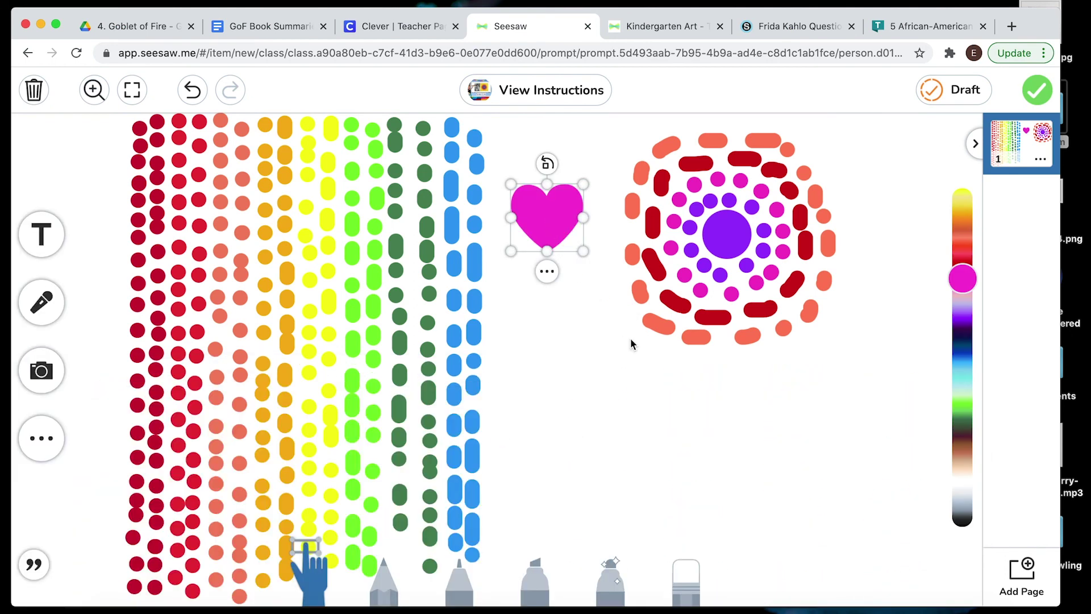
left_click_drag(549, 220, 783, 444)
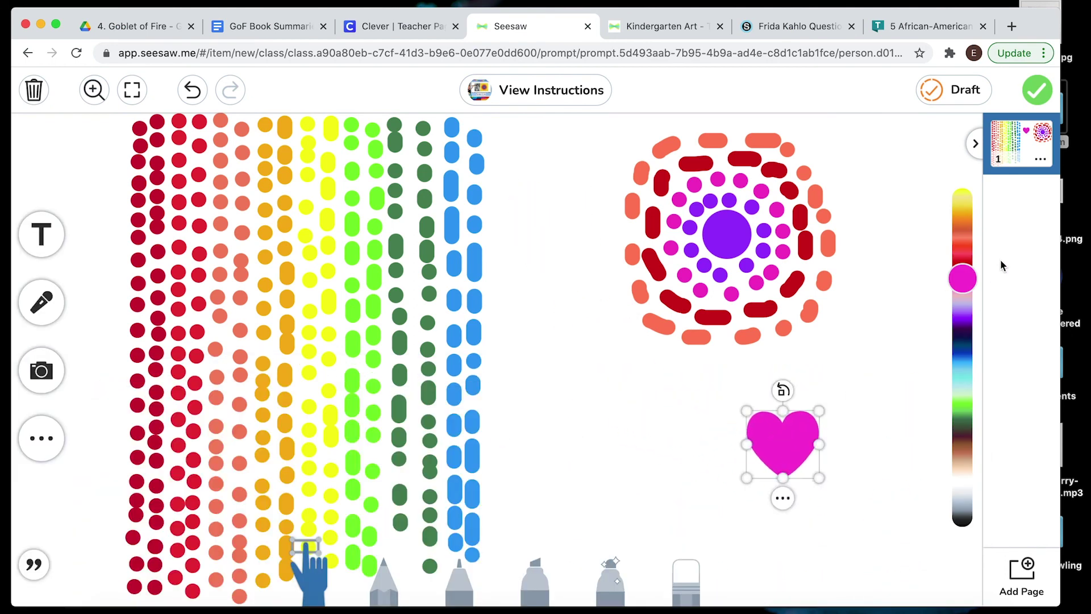
left_click(962, 267)
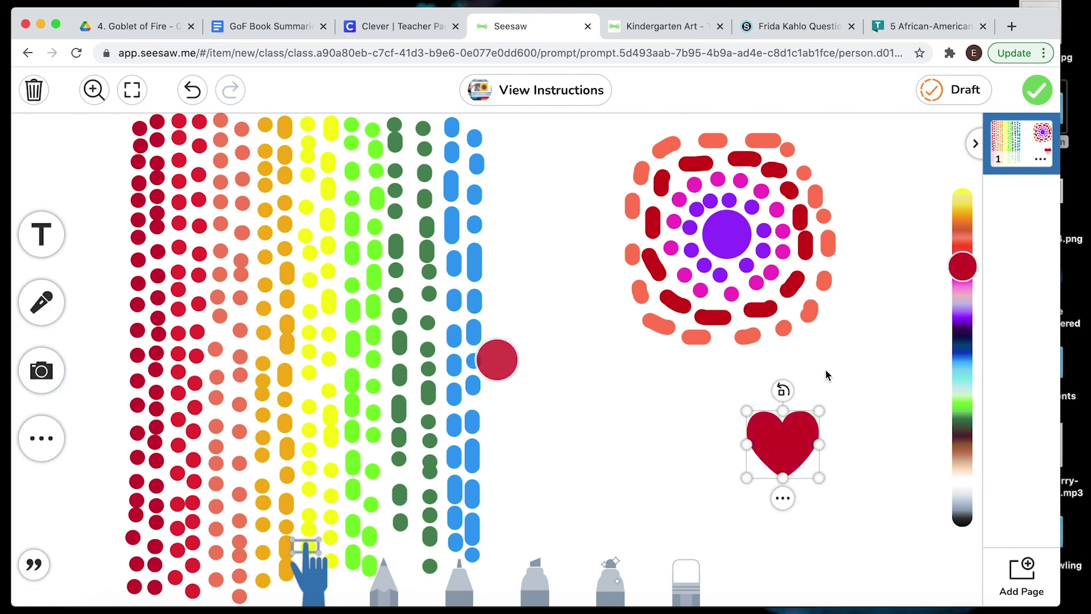
Surround the heart with a ring of coral marker dots and submit the finished drawing
left_click(459, 586)
left_click(783, 399)
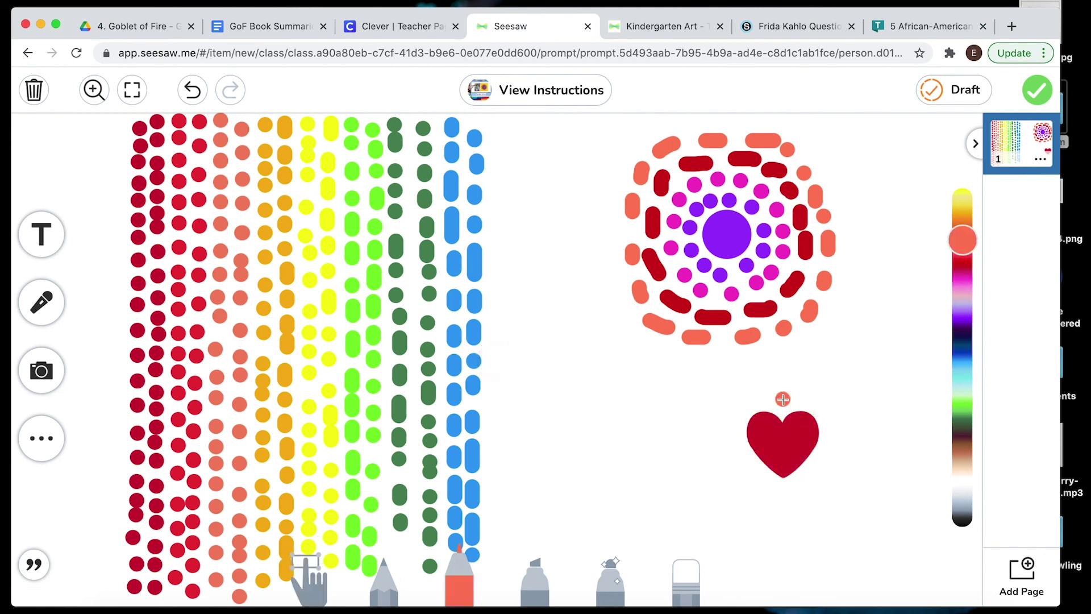
left_click(805, 396)
left_click(824, 404)
left_click(832, 423)
left_click(830, 444)
left_click(822, 462)
left_click(810, 479)
left_click(792, 488)
left_click(774, 489)
left_click(757, 478)
left_click(745, 465)
left_click(737, 447)
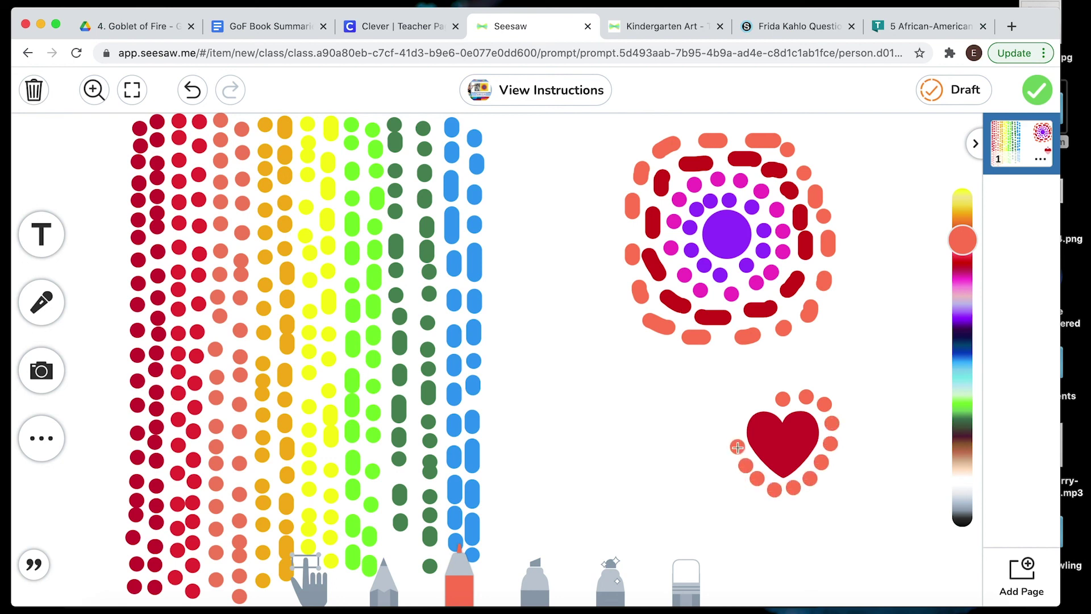
left_click(736, 425)
left_click(743, 407)
left_click(762, 399)
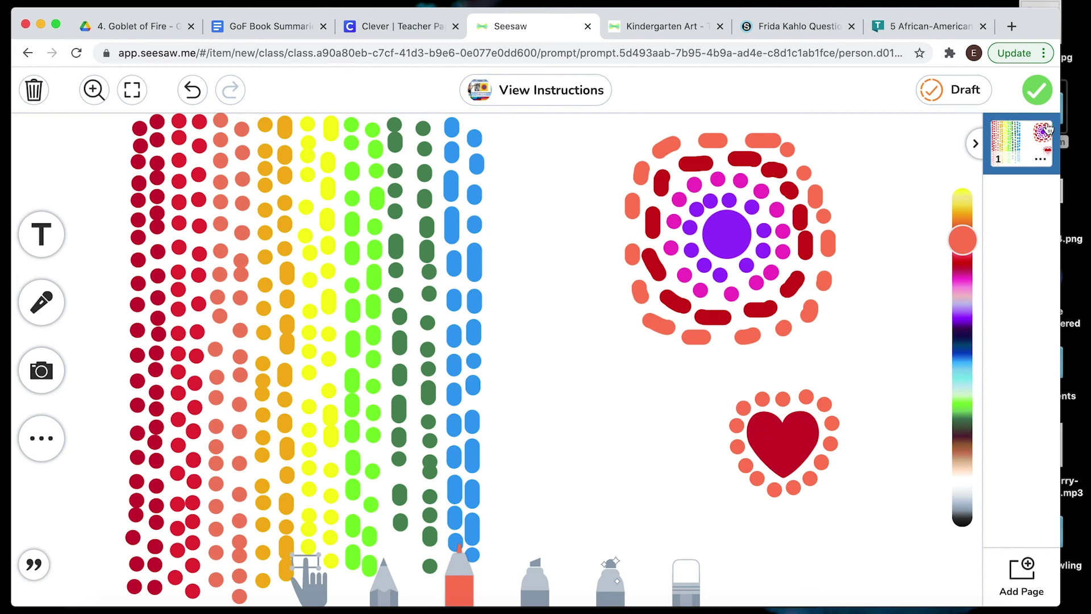
left_click(1046, 91)
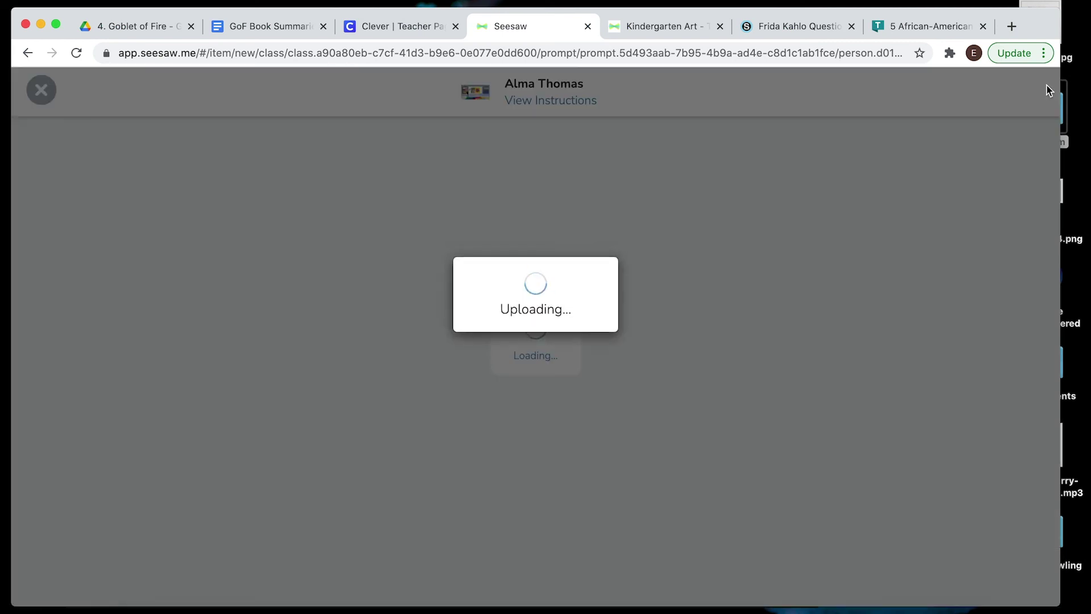